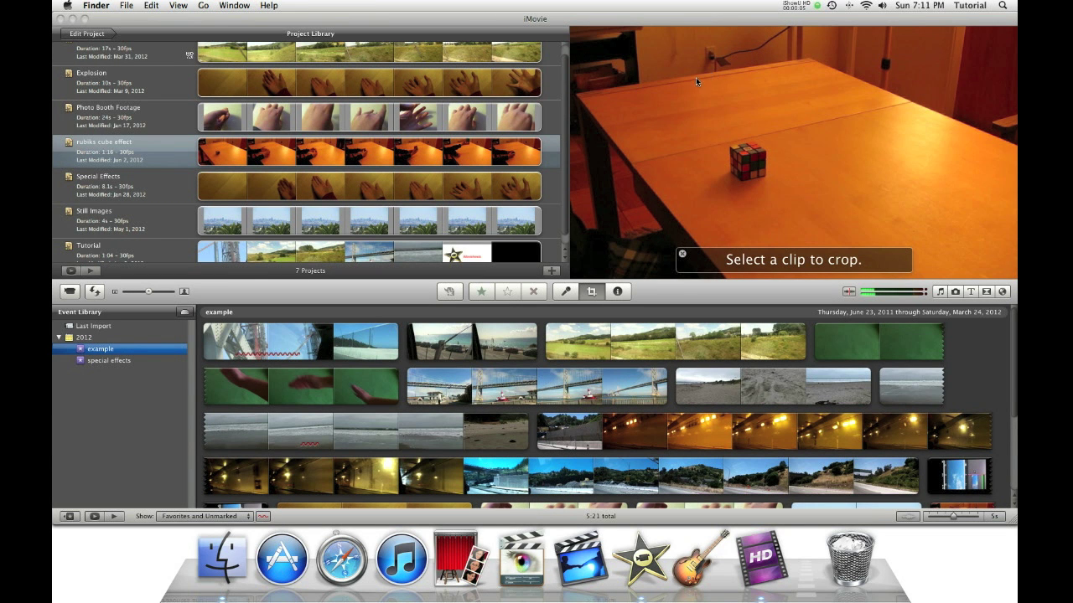
Bring iMovie to the front, showing the Project Library's seven projects.
click(560, 83)
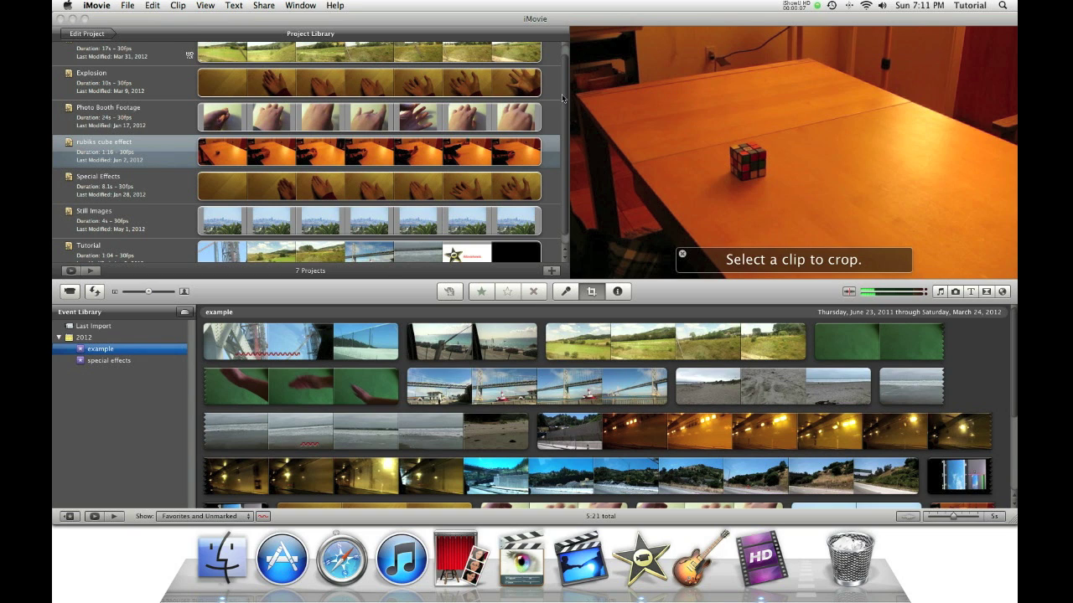
scroll(558, 72, up, 1)
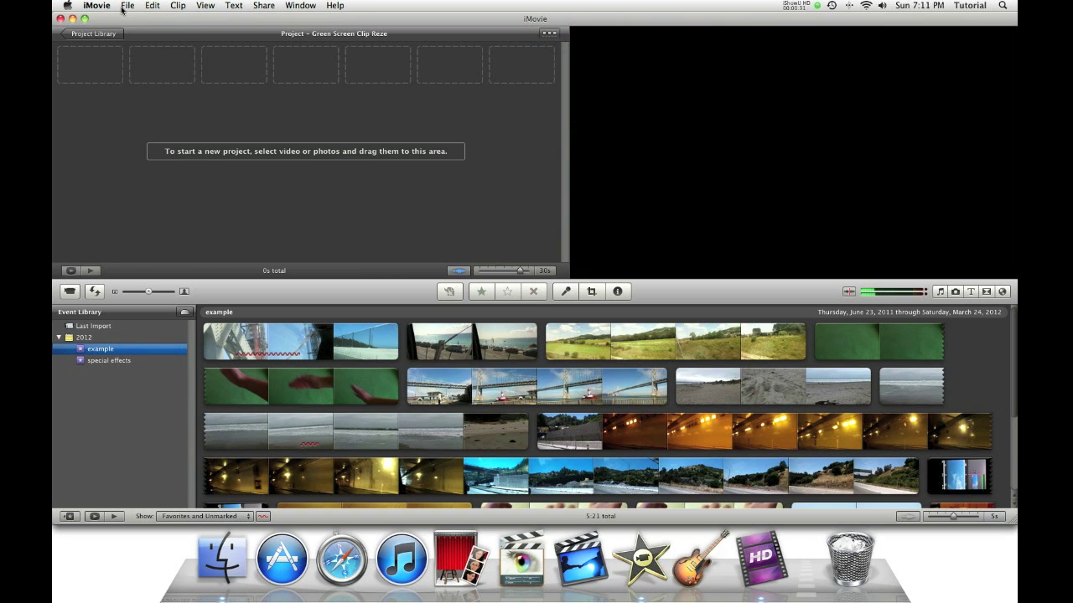
Import GreenScreenElectricity.mov from Downloads into the example event.
click(126, 5)
mouse_move(162, 89)
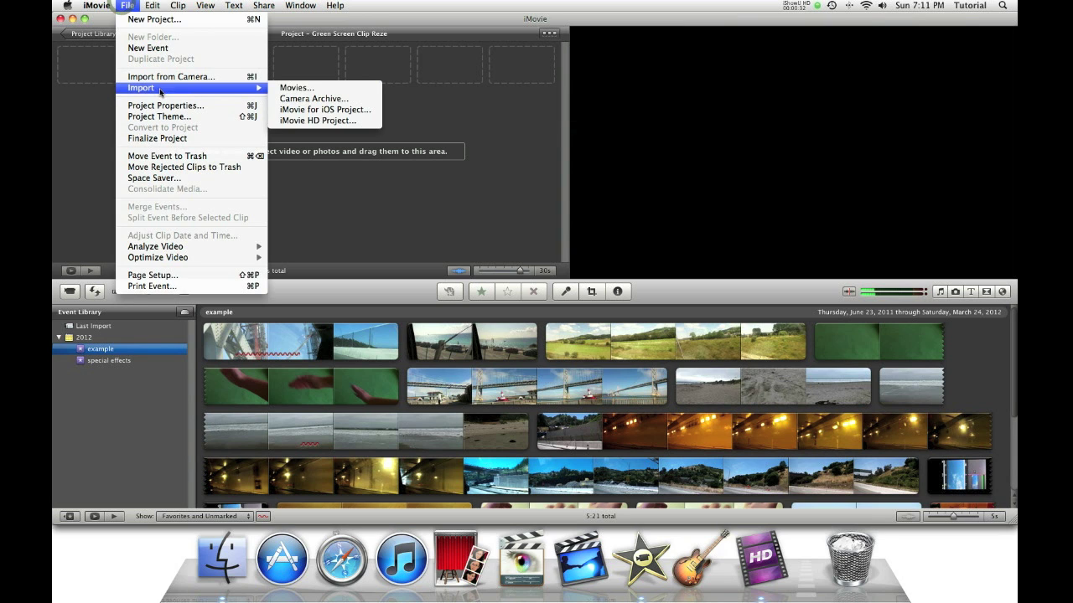
click(277, 92)
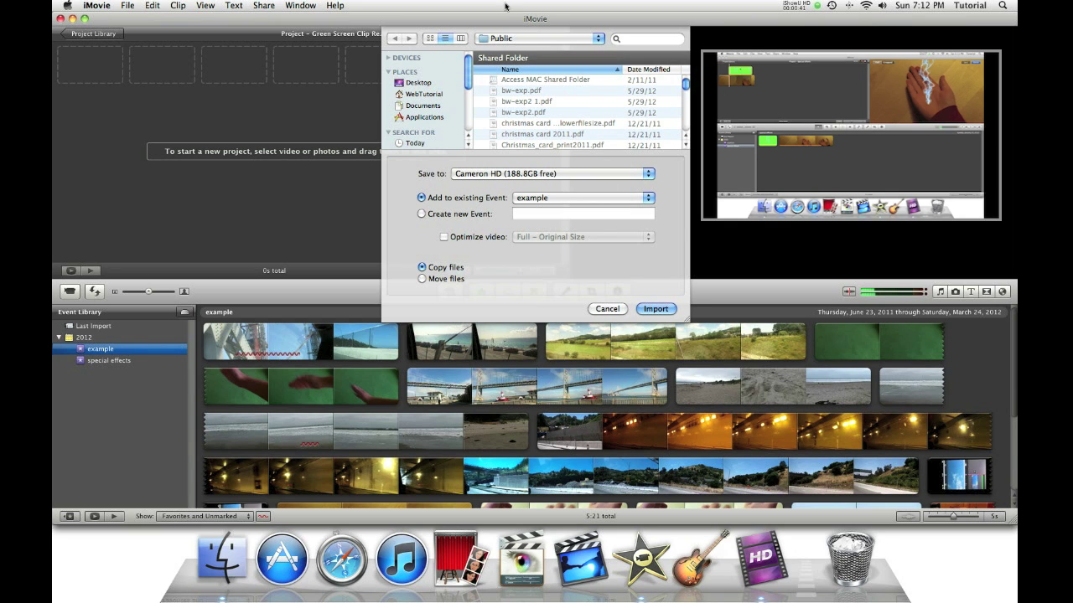
click(427, 84)
click(425, 93)
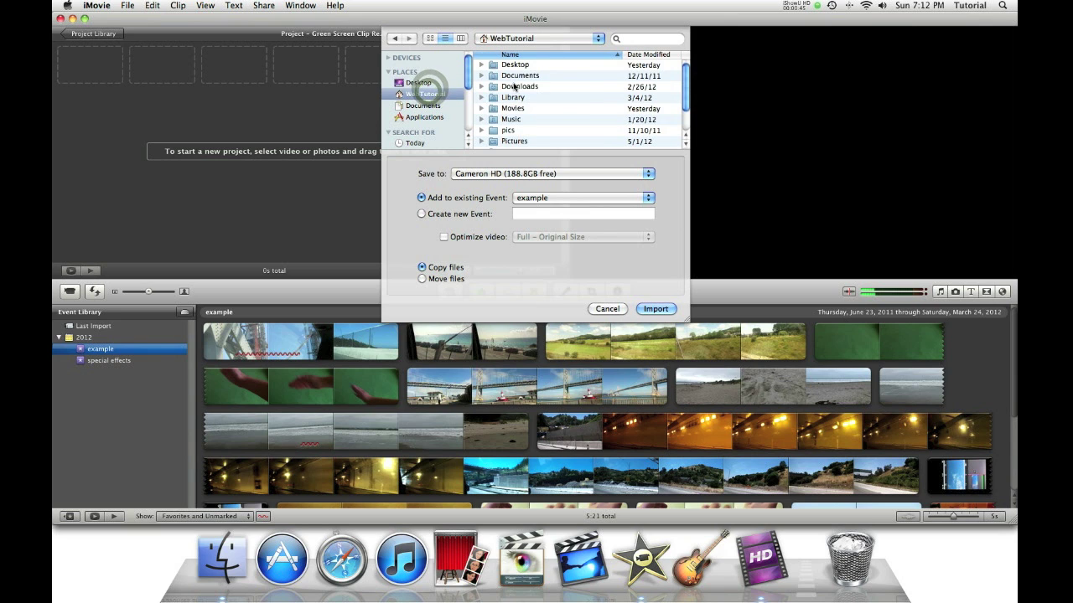
double_click(516, 87)
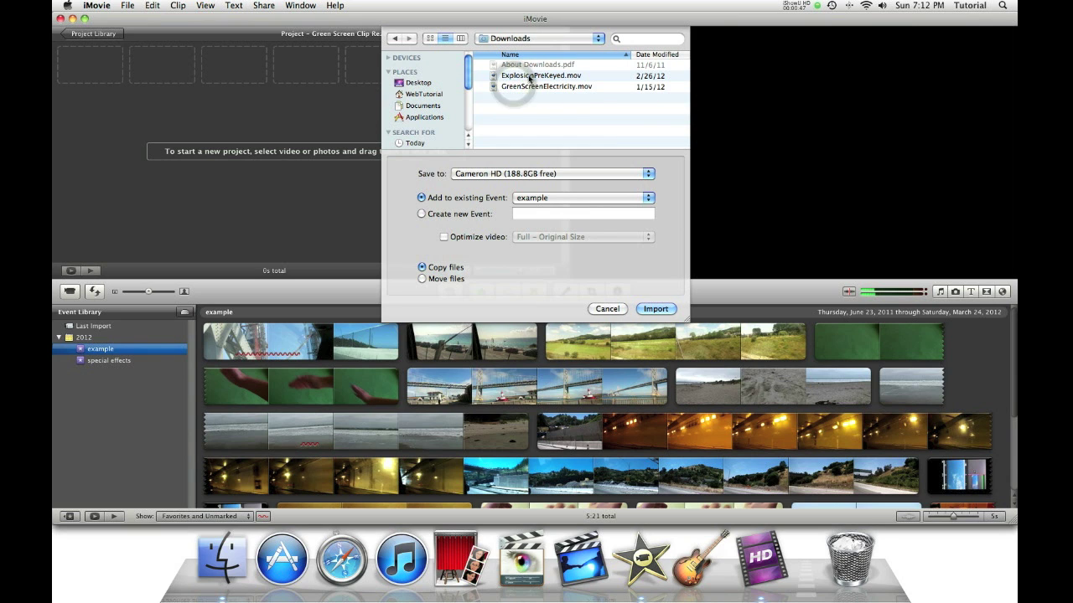
click(531, 86)
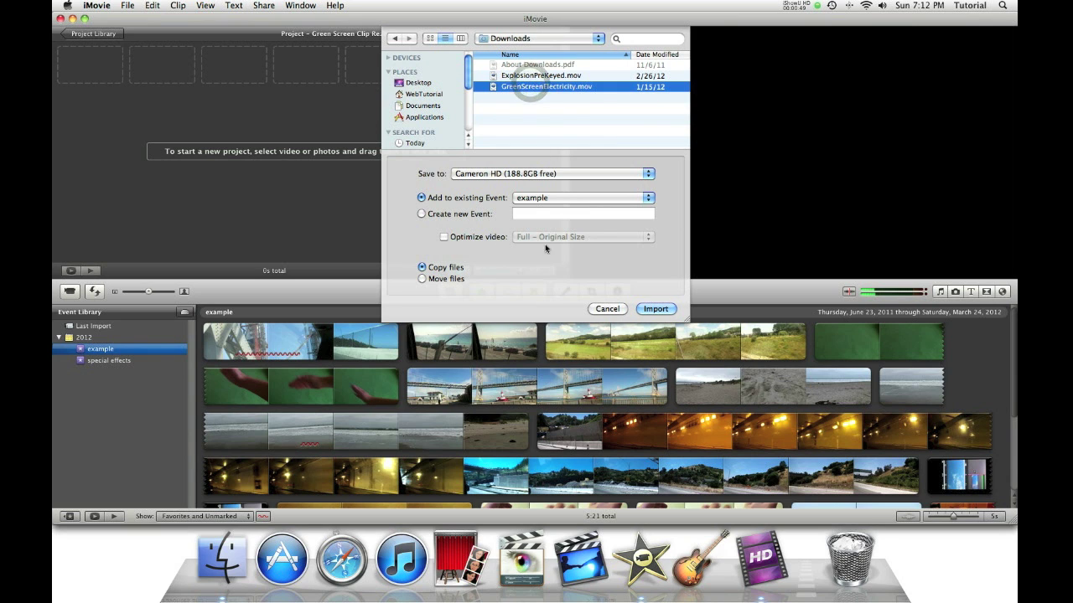
key(Return)
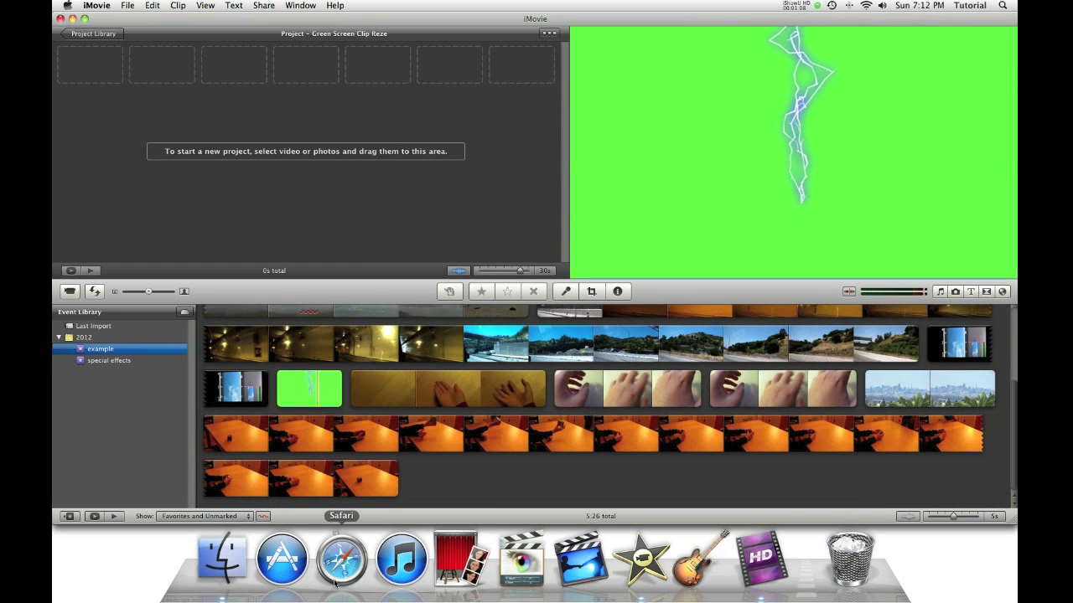
click(340, 559)
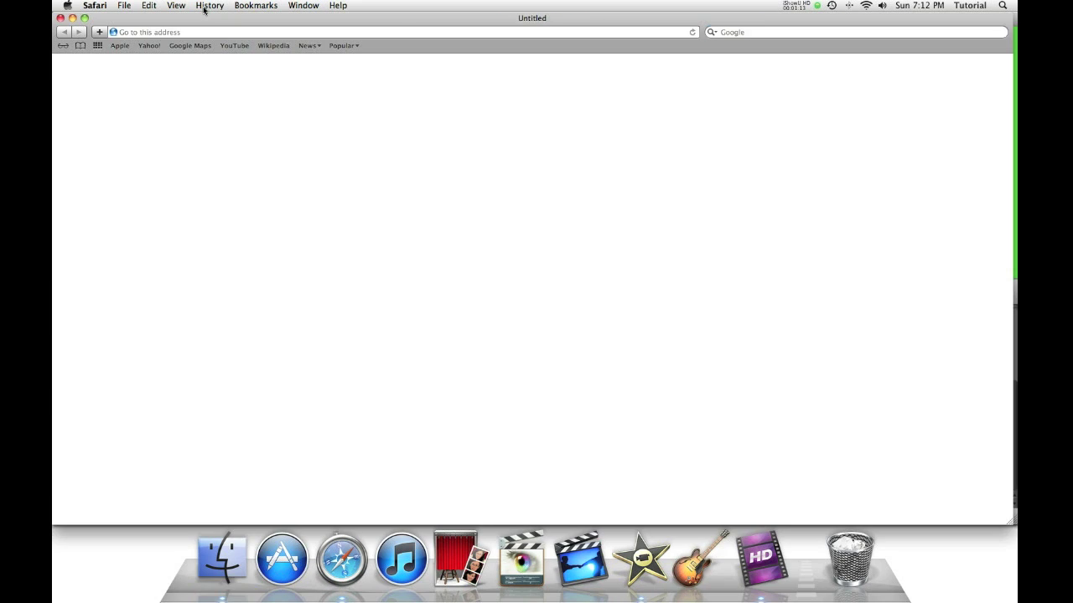
Search Google Images for 'chroma key green' and open a 300×400 green image full-size.
click(758, 32)
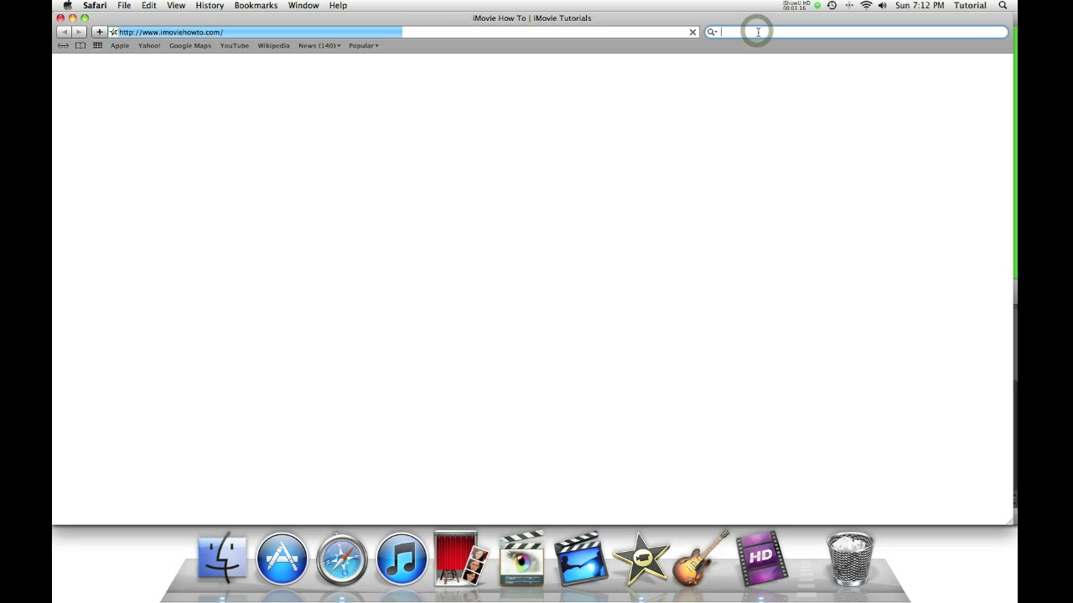
text(chroma )
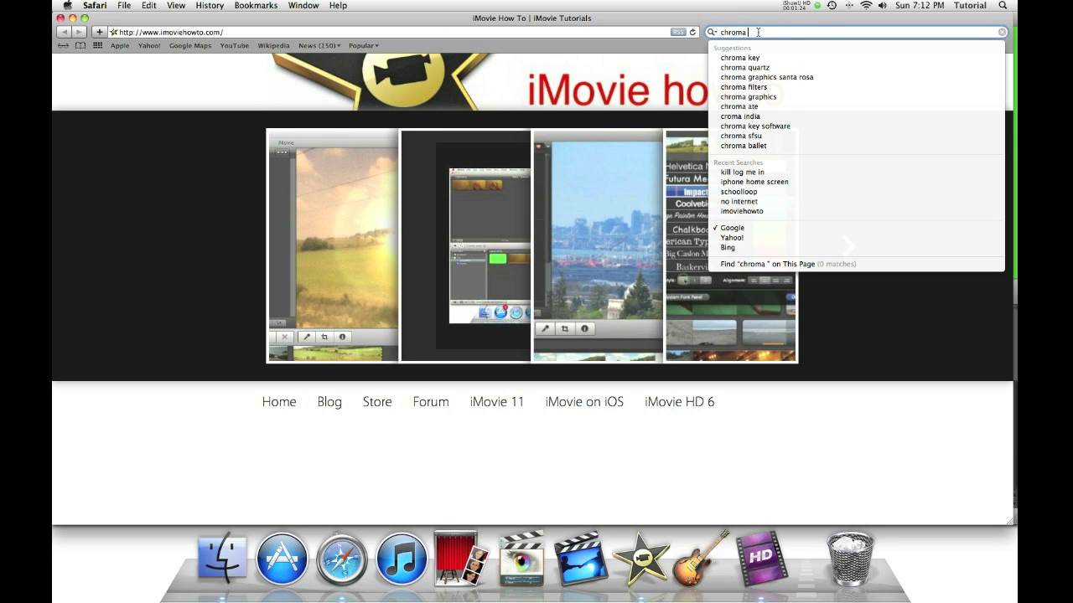
text(key gr)
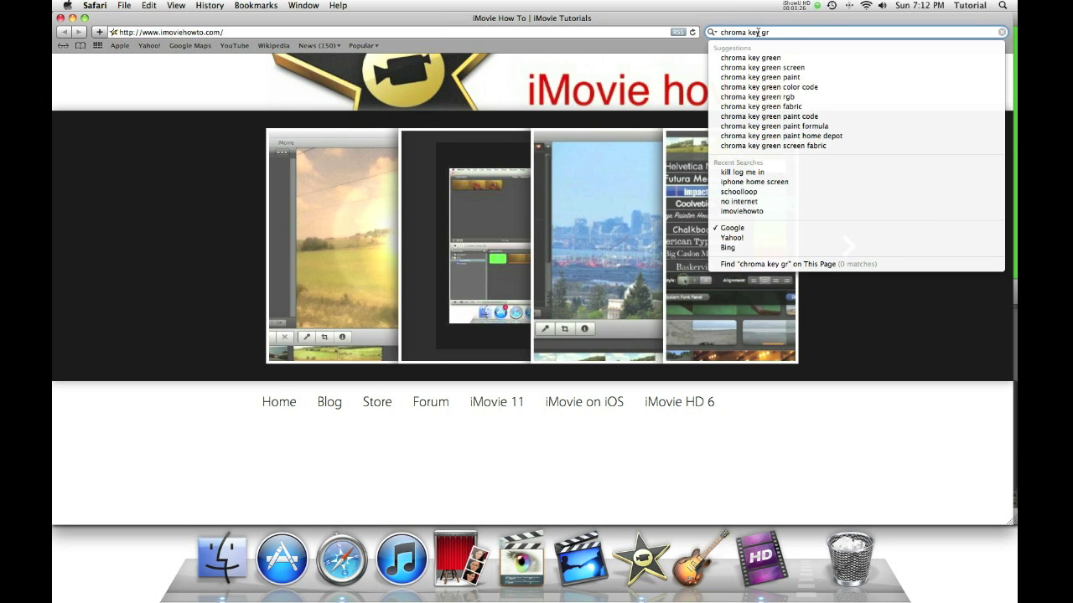
text(een)
key(Return)
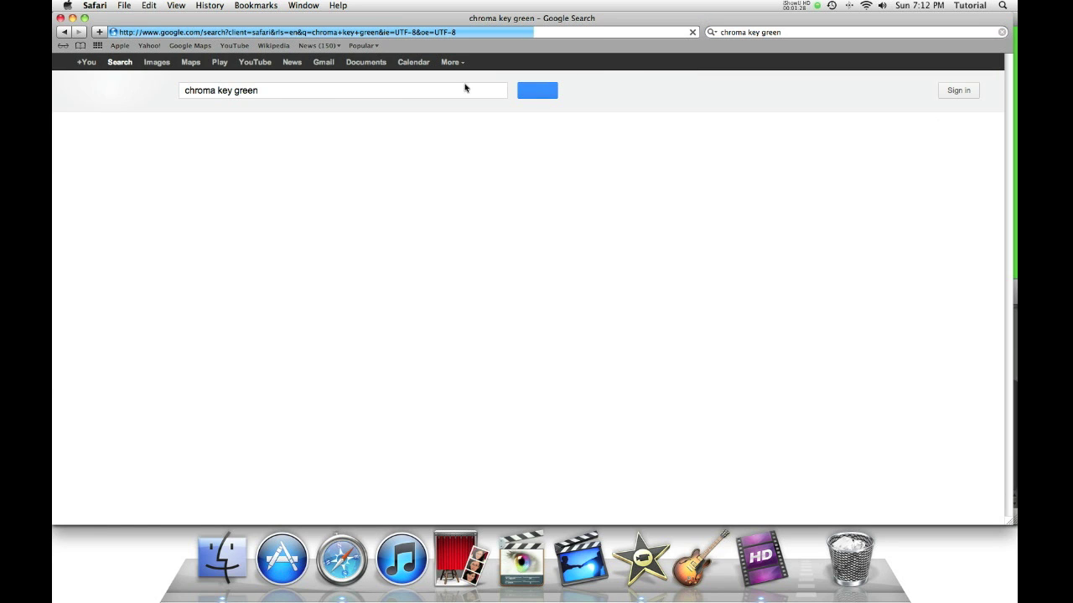
click(152, 67)
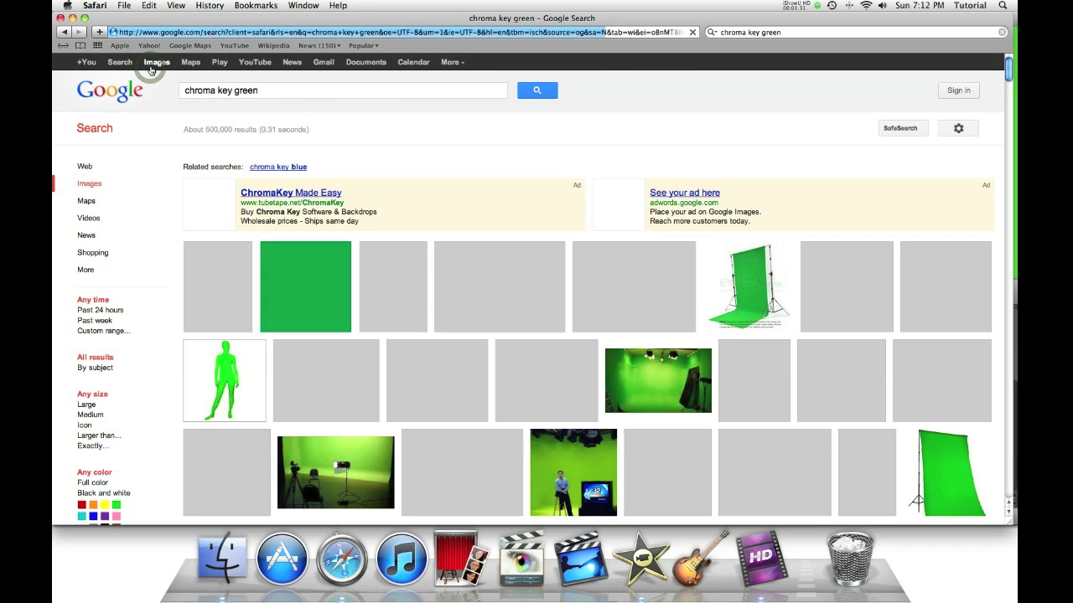
click(214, 274)
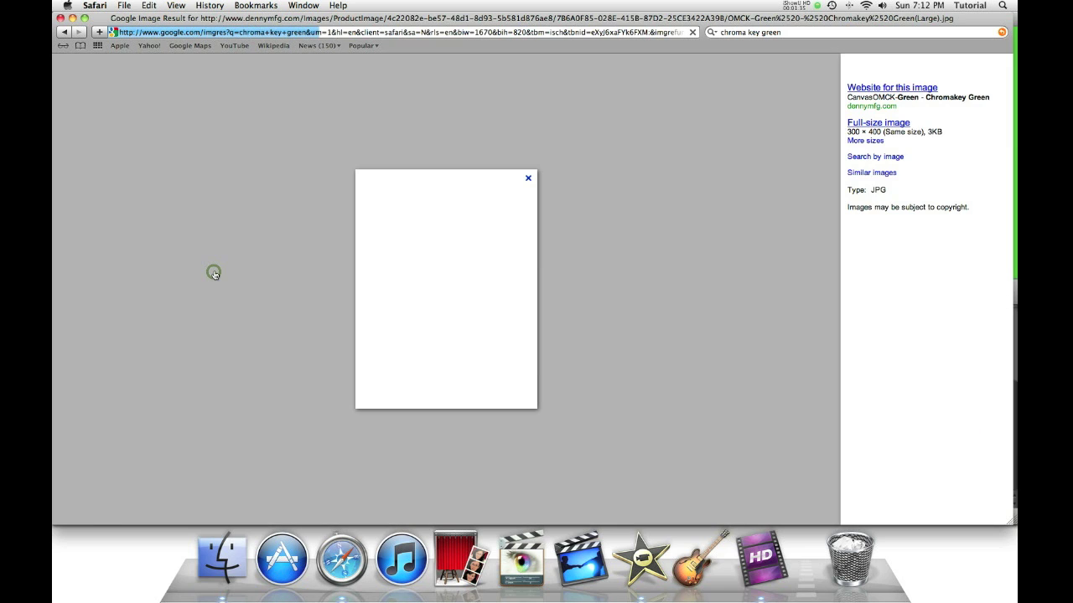
click(872, 125)
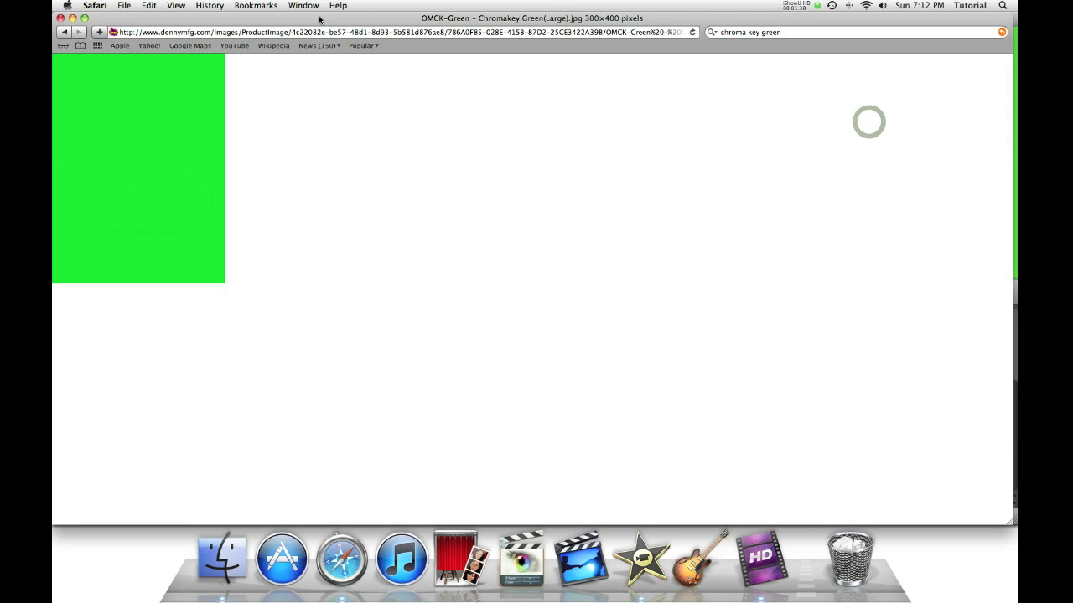
click(545, 107)
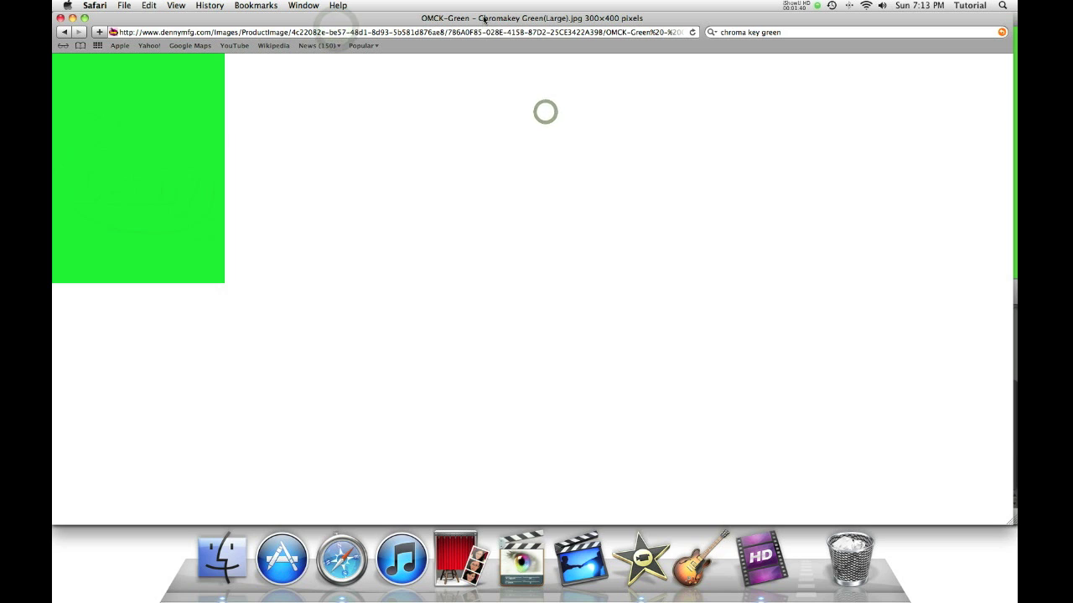
drag(483, 18, 907, 83)
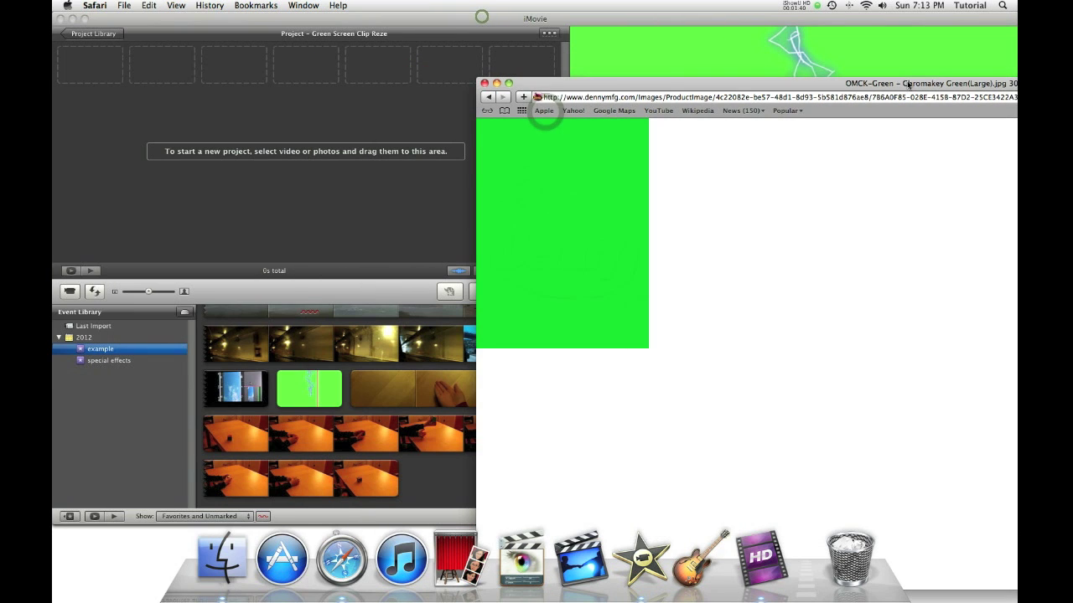
Save the green image to Documents as OMCK-Green – Chromakey Green(Large), then return to iMovie.
right_click(557, 204)
click(579, 237)
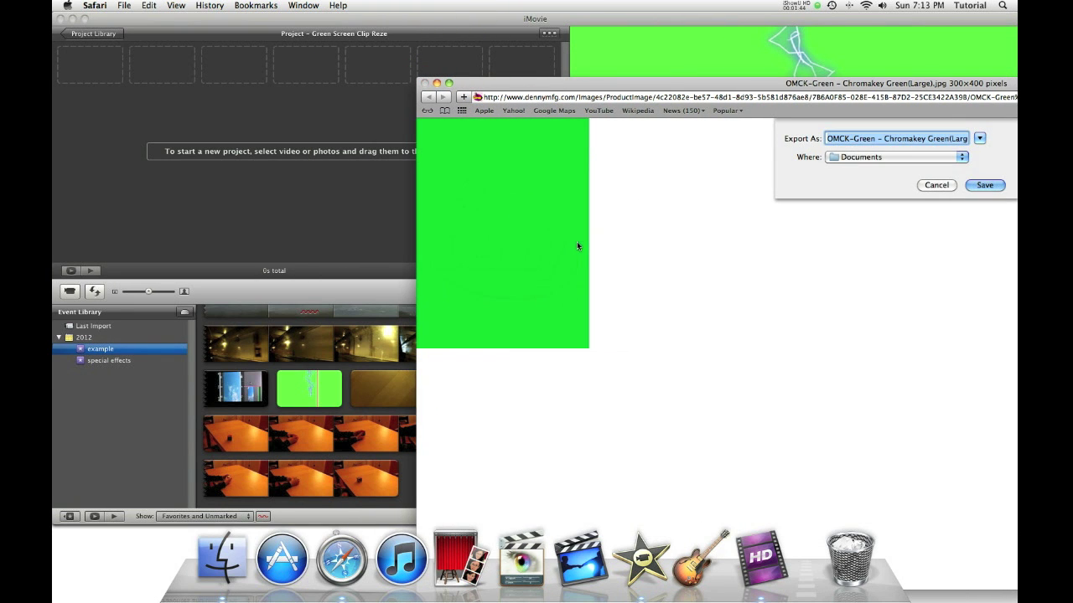
click(874, 157)
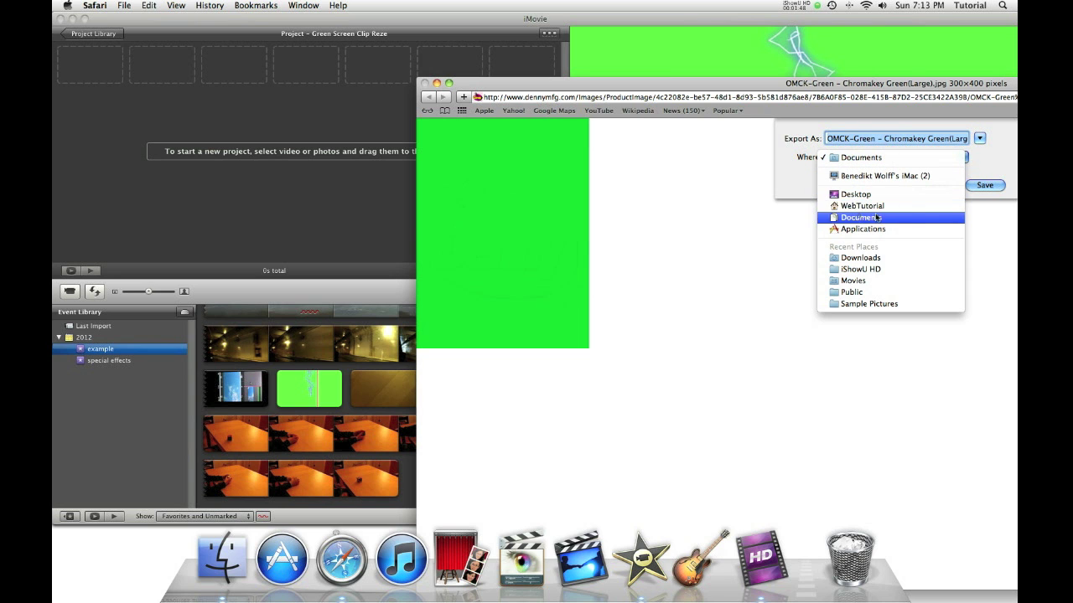
click(859, 217)
click(995, 186)
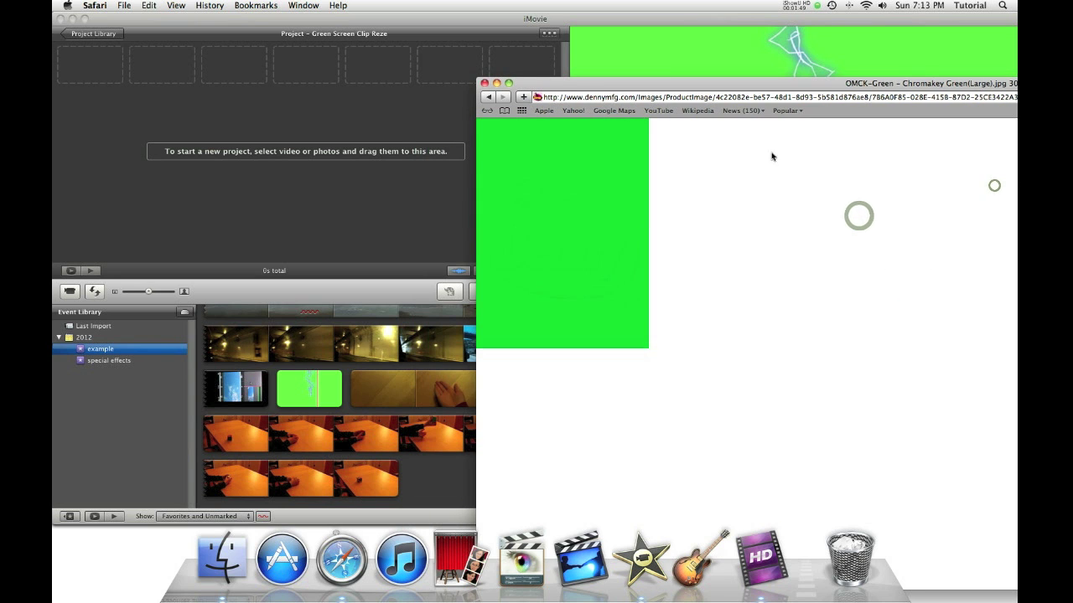
click(473, 104)
click(473, 101)
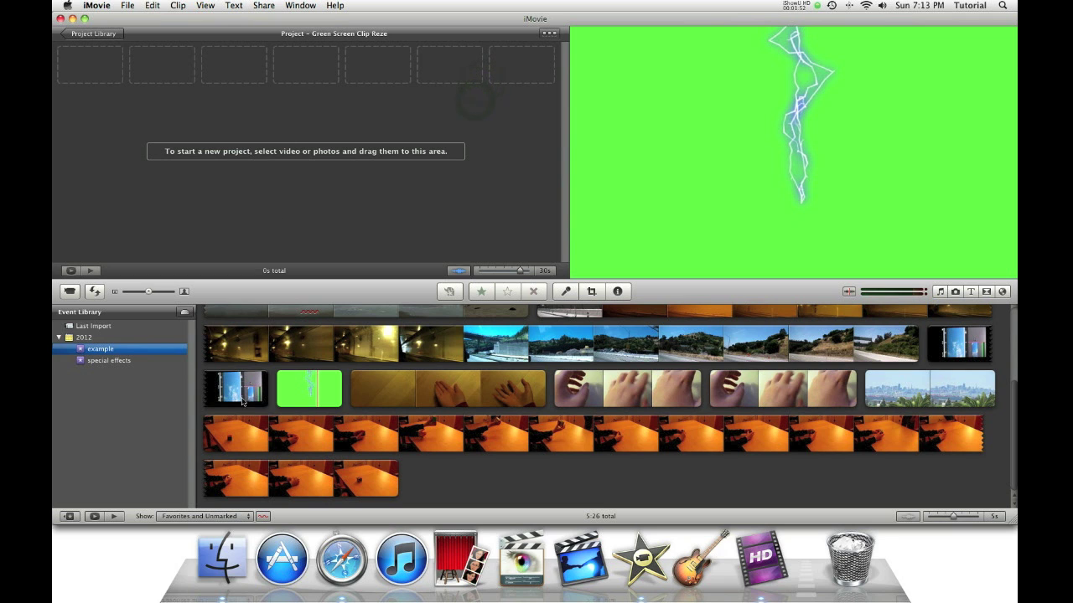
Drag the OMCK-Green image from Finder's Documents into the project as a 4-second clip.
click(221, 577)
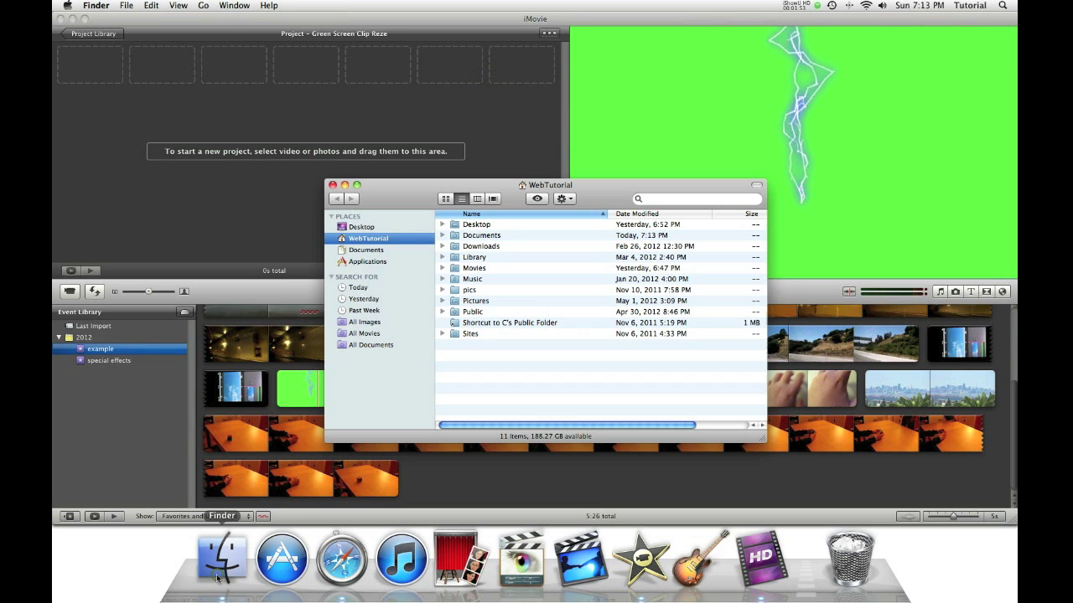
click(372, 251)
drag(504, 249, 95, 75)
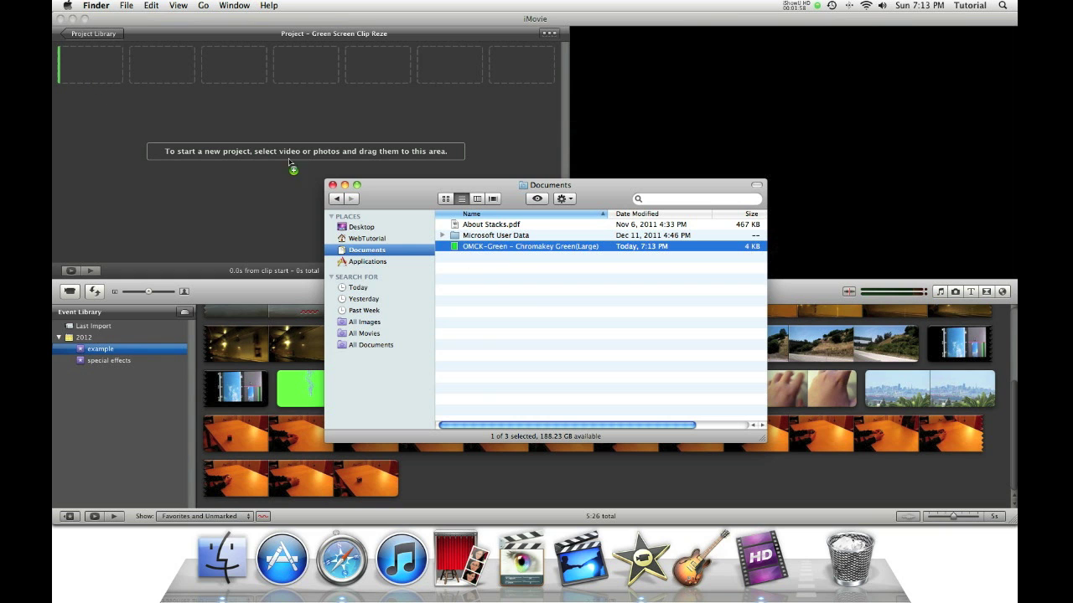
click(332, 185)
click(329, 186)
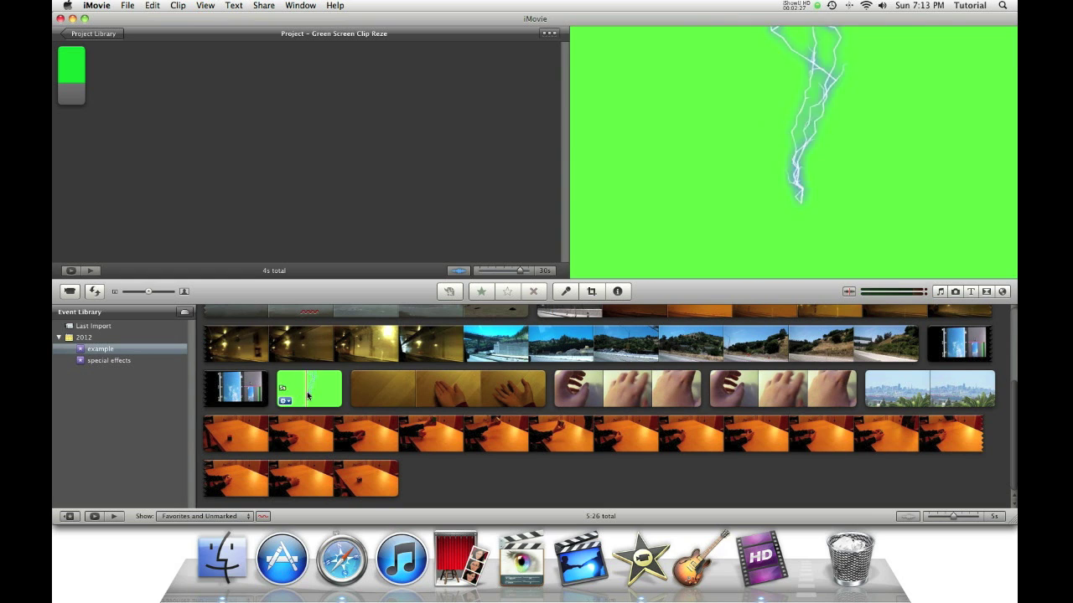
Tick Show Advanced Tools in iMovie's General preferences and close Preferences.
click(96, 6)
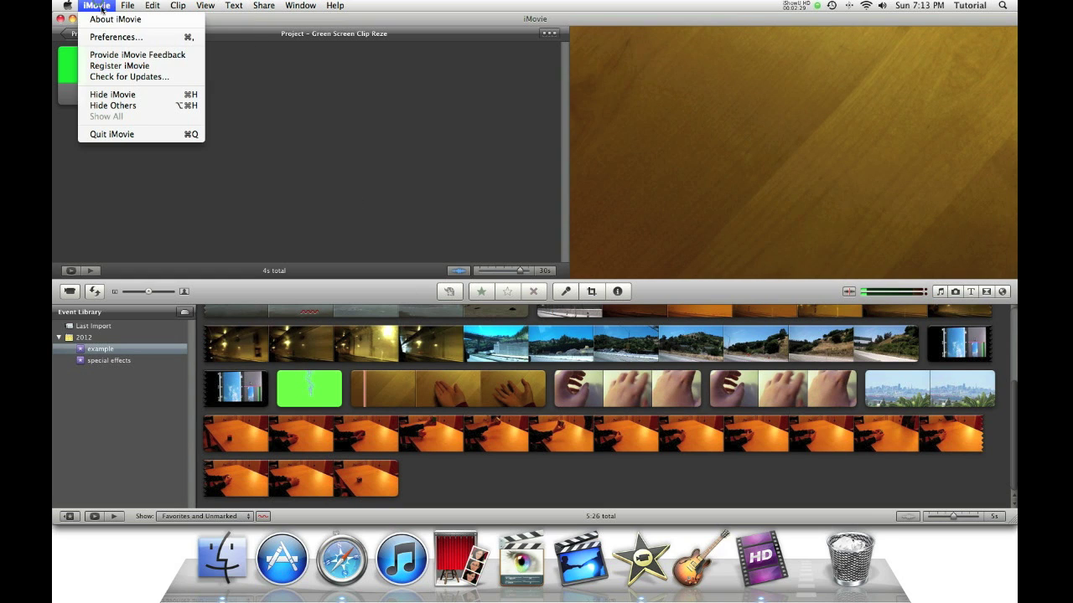
click(123, 37)
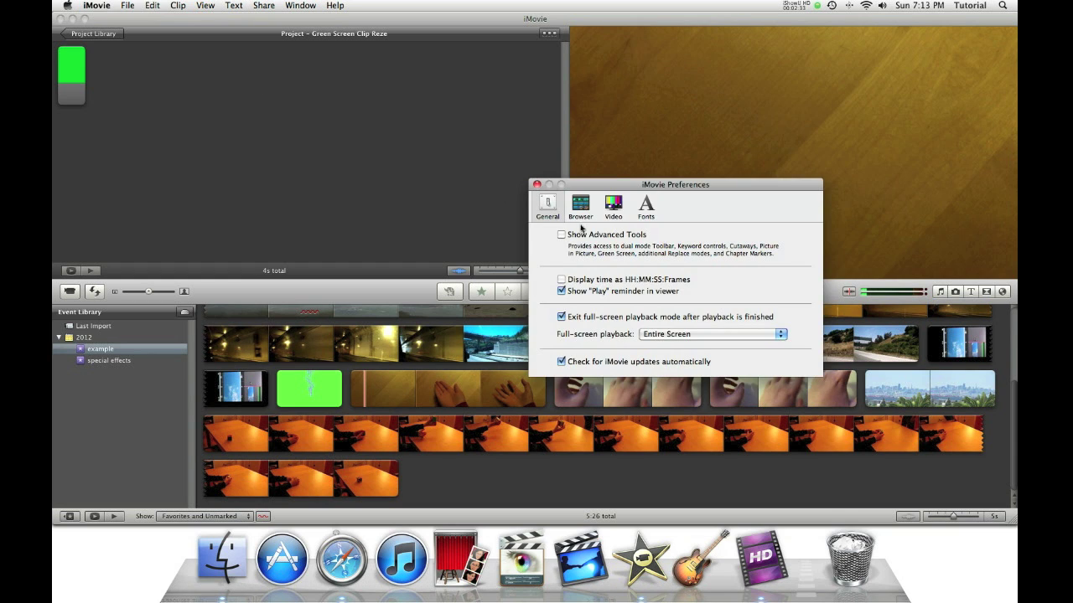
click(561, 236)
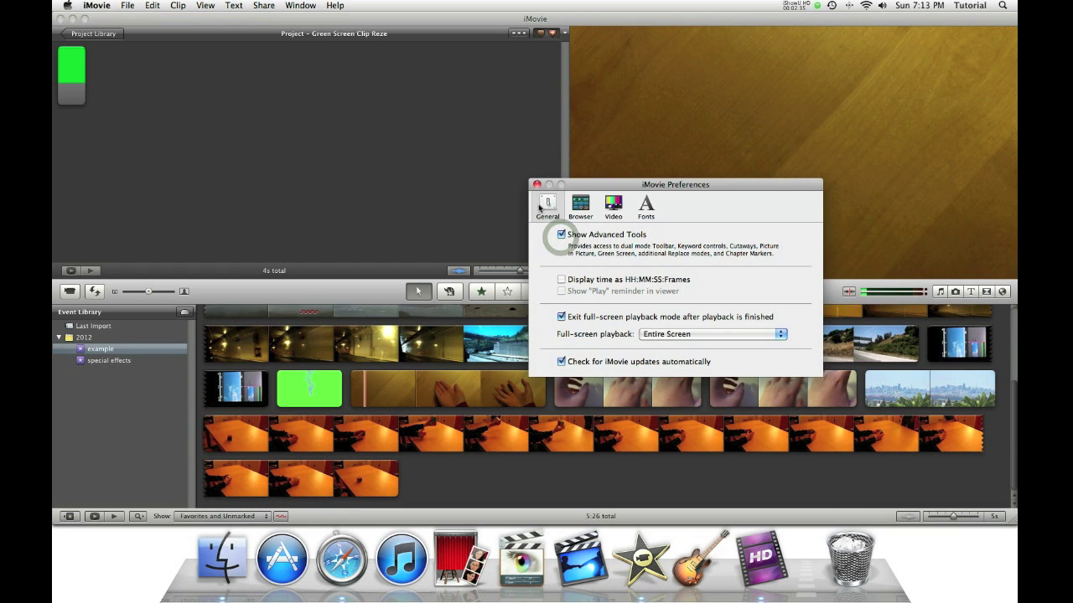
click(537, 185)
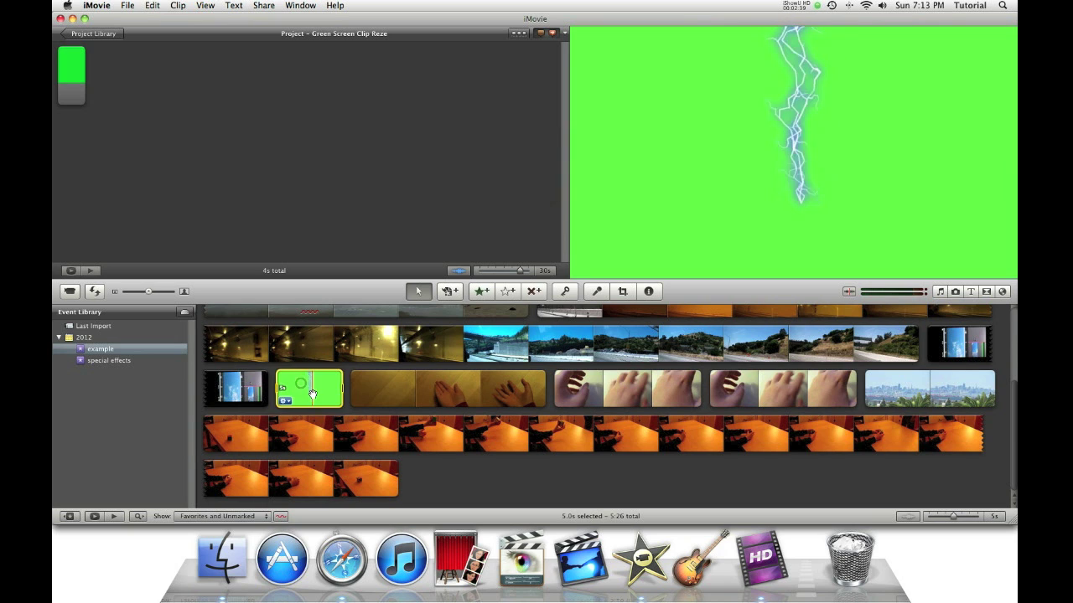
Drop the lightning clip onto the green project clip as a Picture in Picture overlay.
click(304, 385)
drag(315, 394, 60, 72)
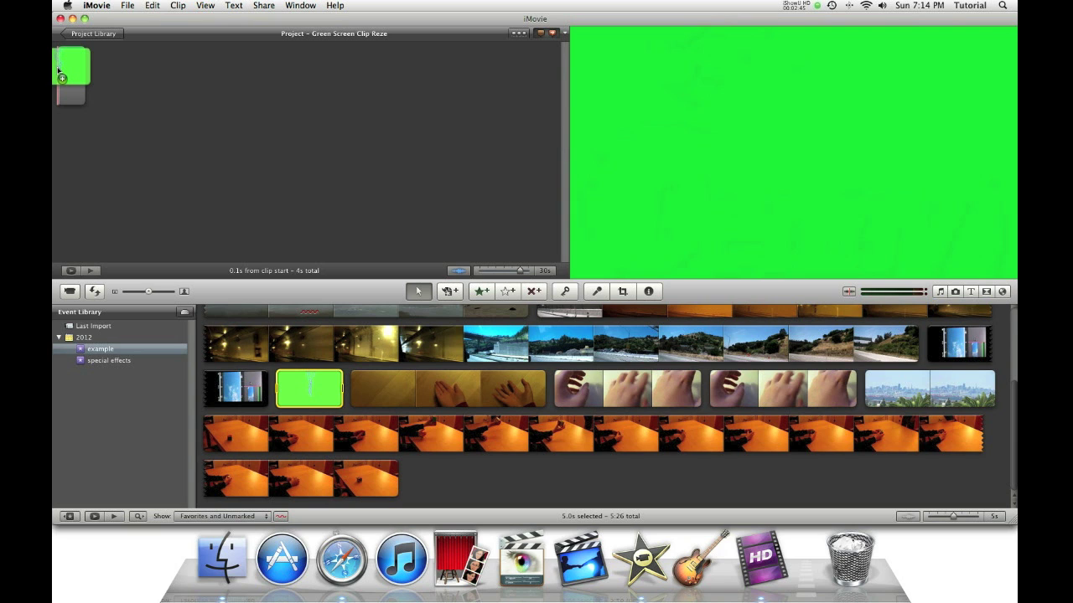
drag(59, 73, 59, 73)
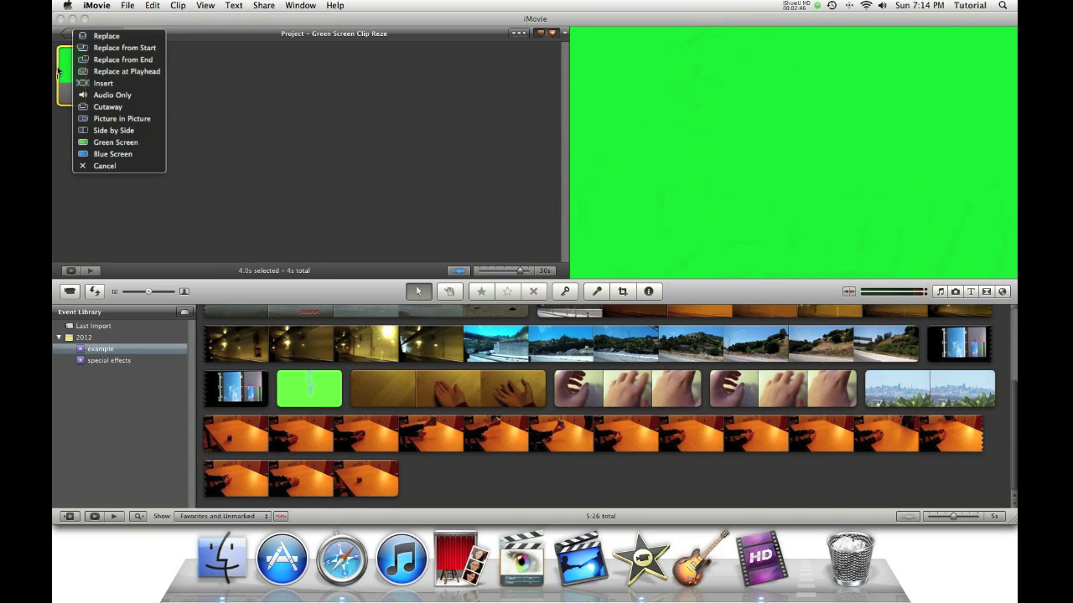
click(123, 123)
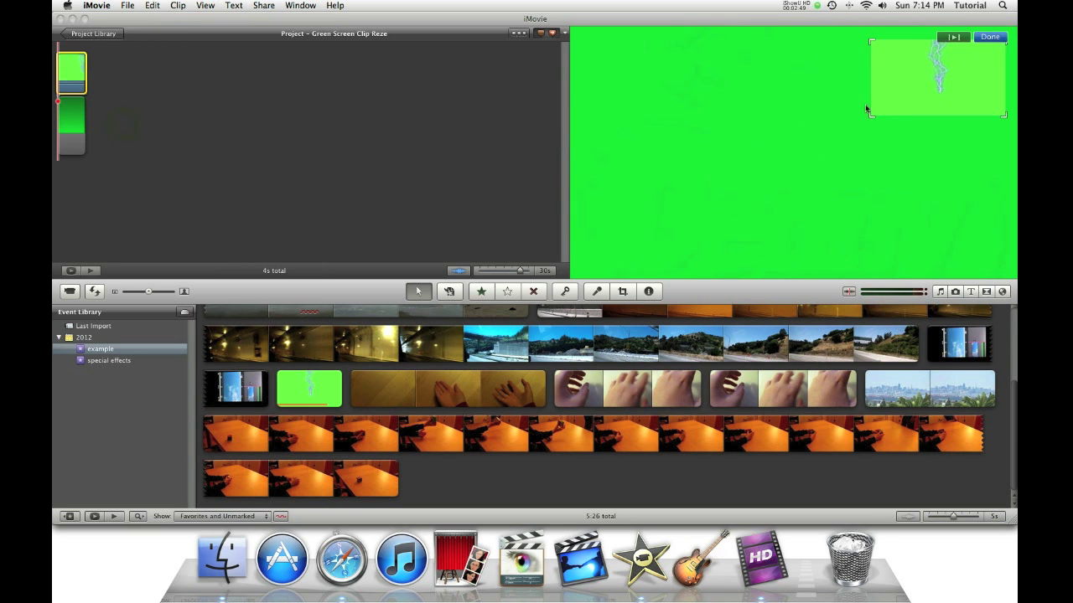
Move and resize the lightning inset within the frame.
drag(934, 73, 795, 135)
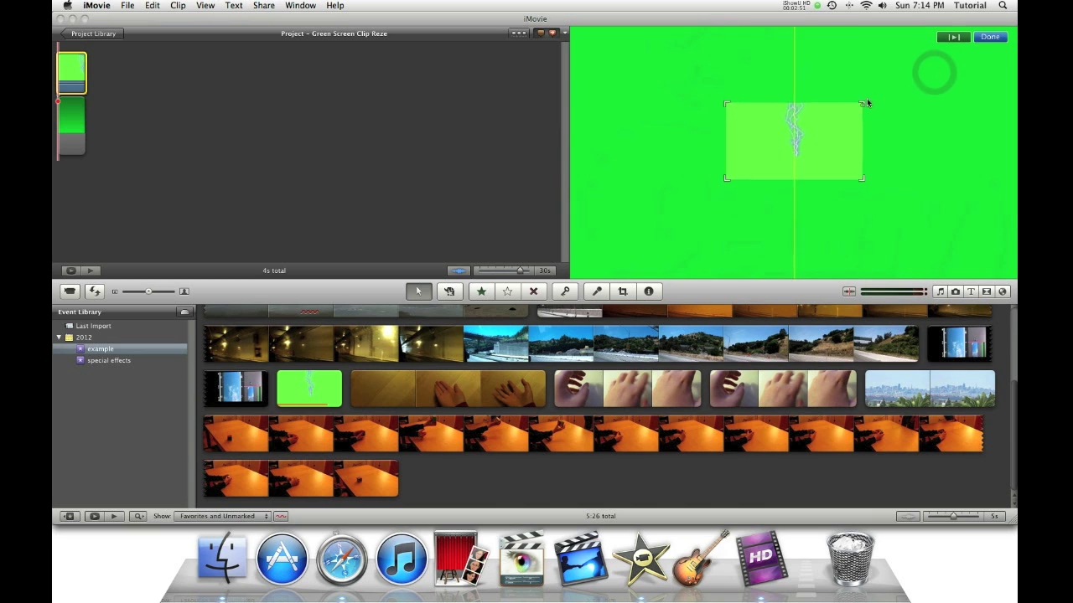
drag(863, 104, 946, 64)
drag(889, 90, 843, 116)
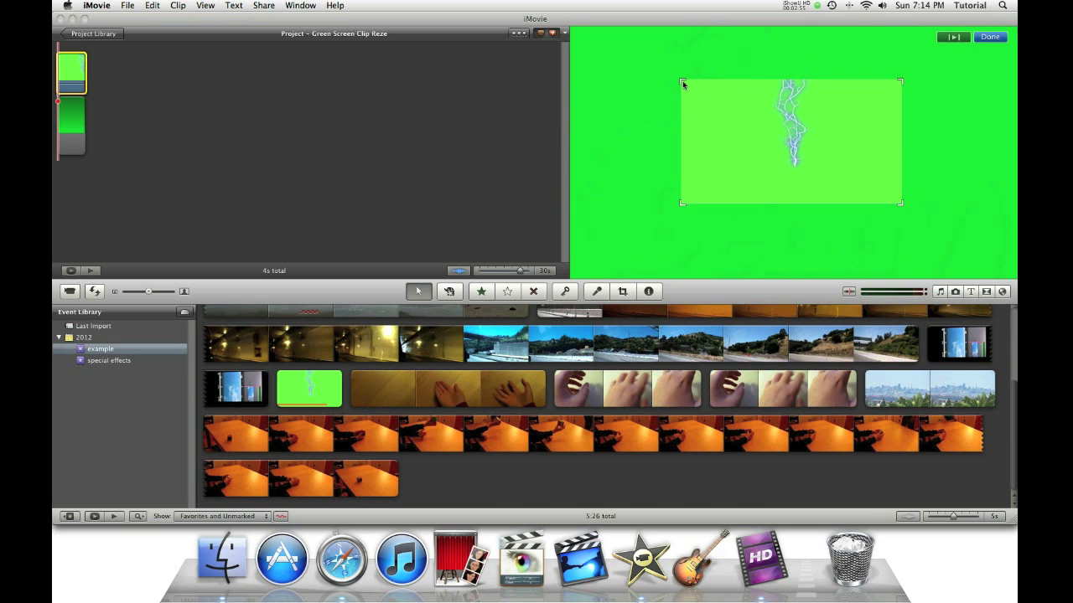
drag(682, 84, 746, 118)
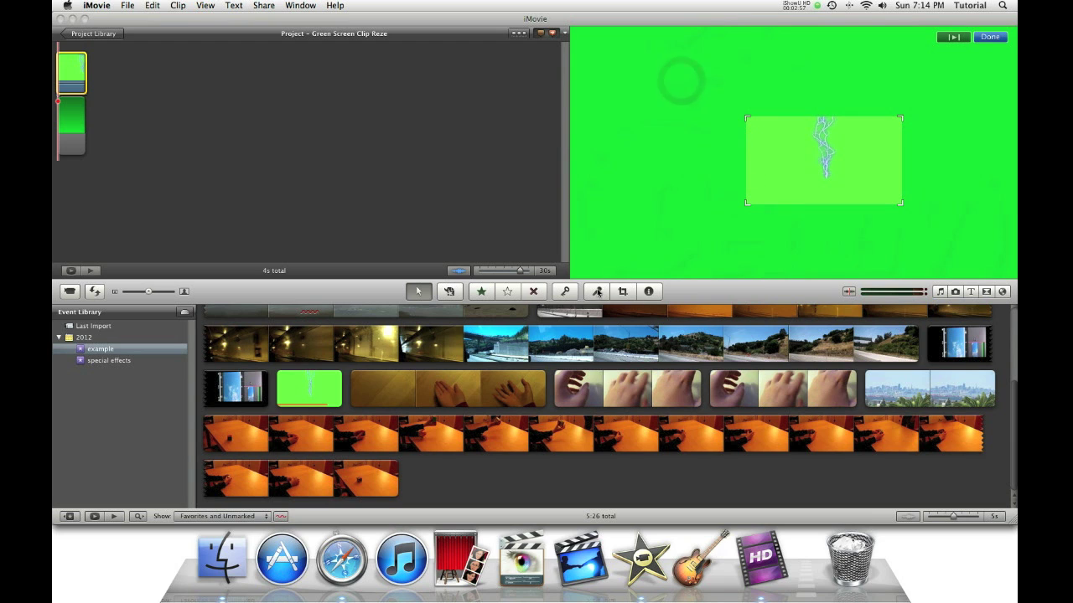
Crop the inset, rotating it 90° so the bolt runs horizontally, with the crop tightened around it.
click(628, 293)
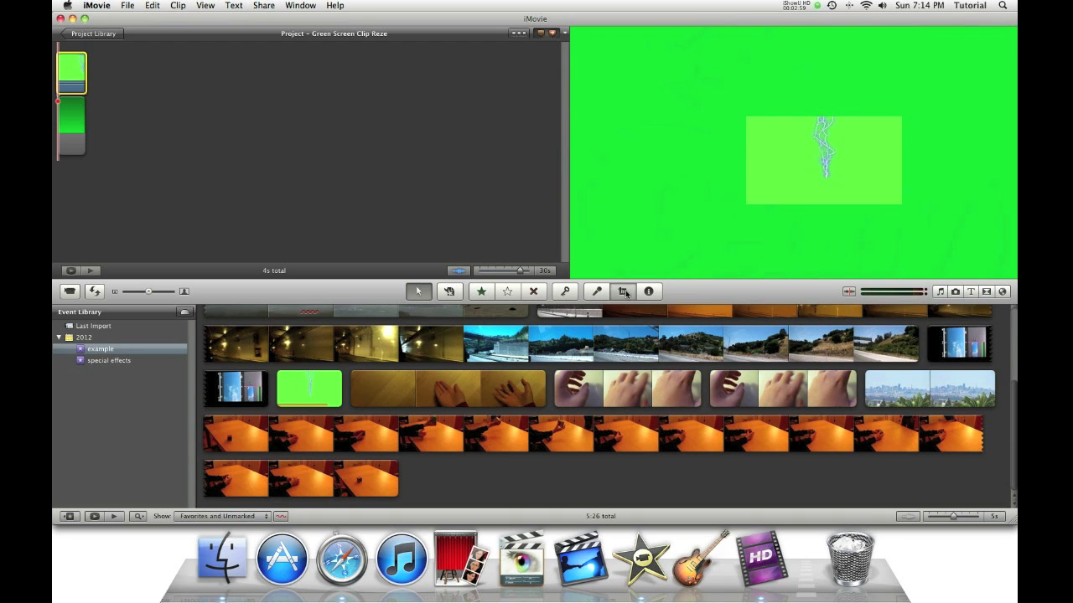
click(821, 37)
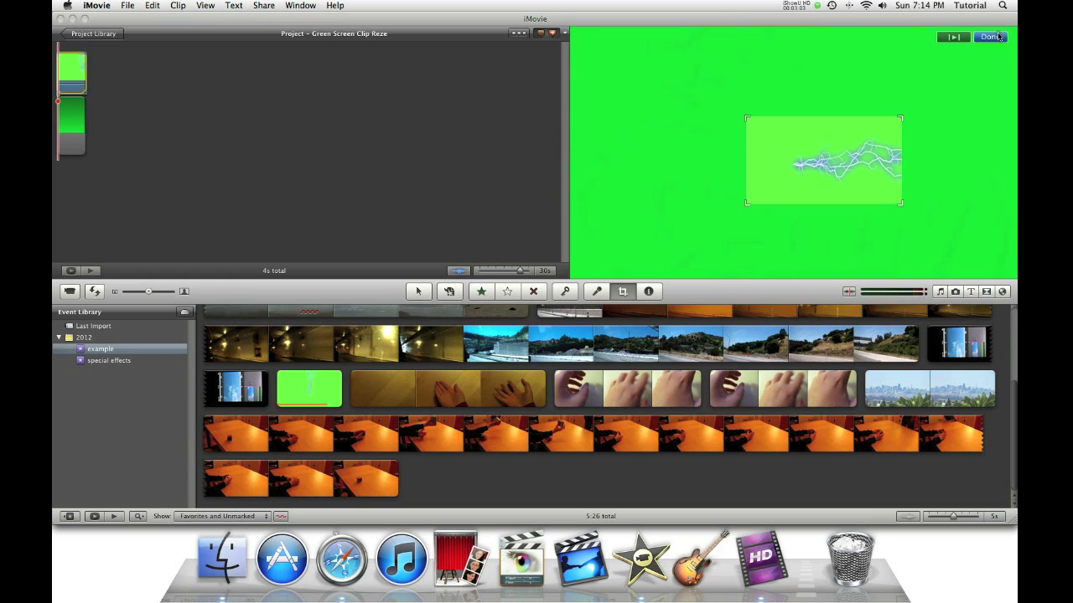
drag(865, 158, 800, 137)
drag(847, 177, 906, 156)
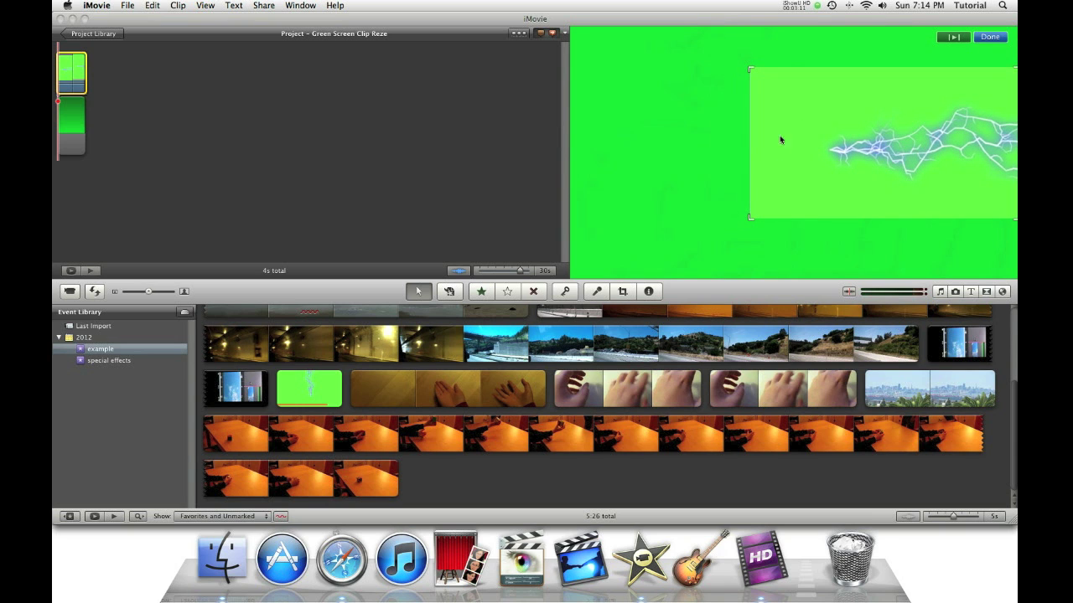
drag(748, 219, 813, 177)
drag(917, 126, 921, 158)
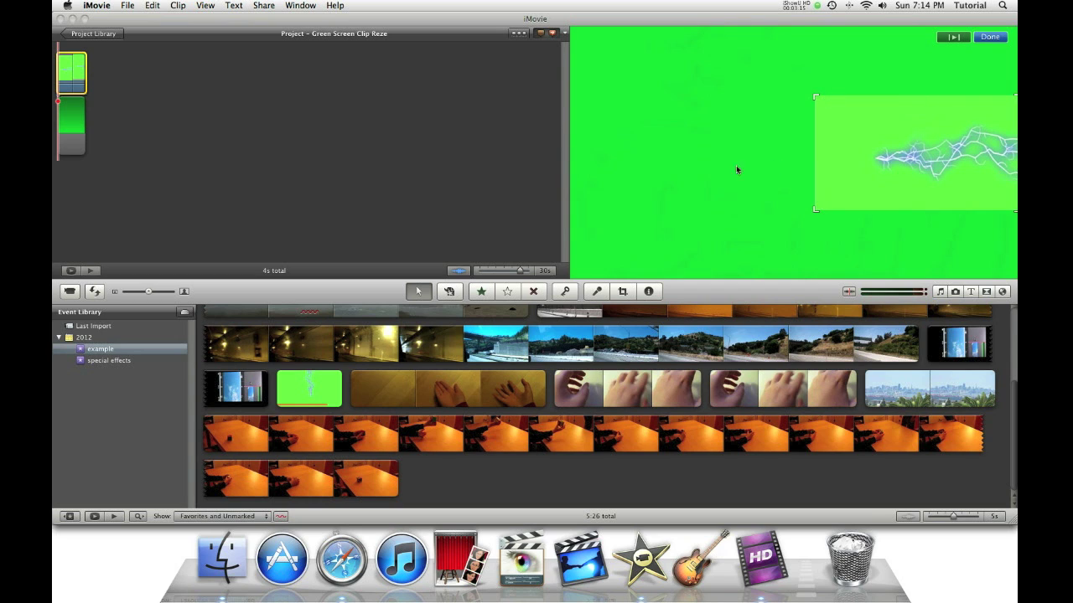
click(359, 206)
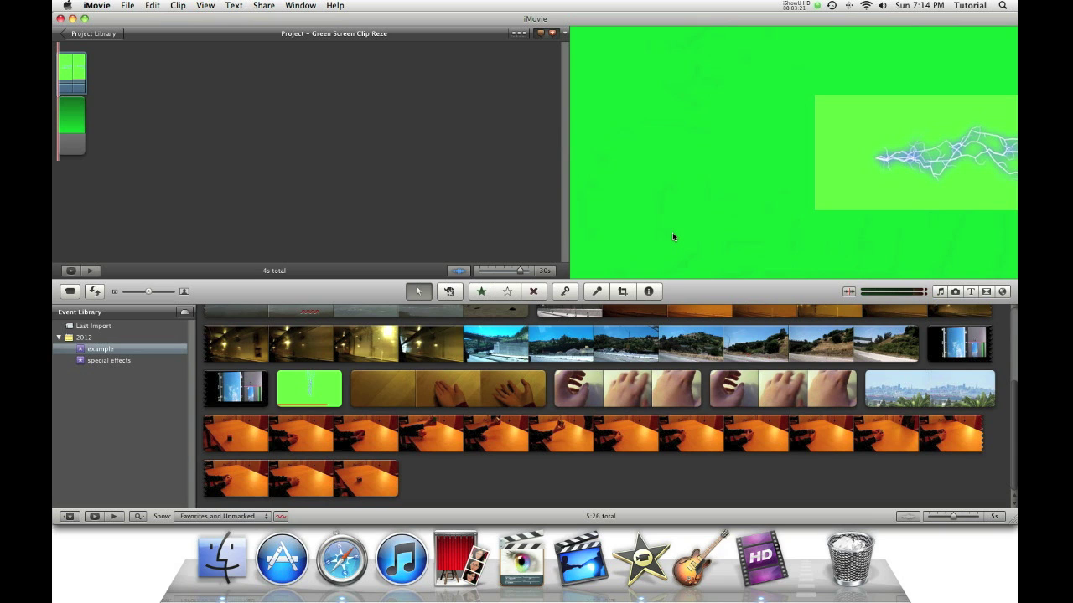
double_click(71, 118)
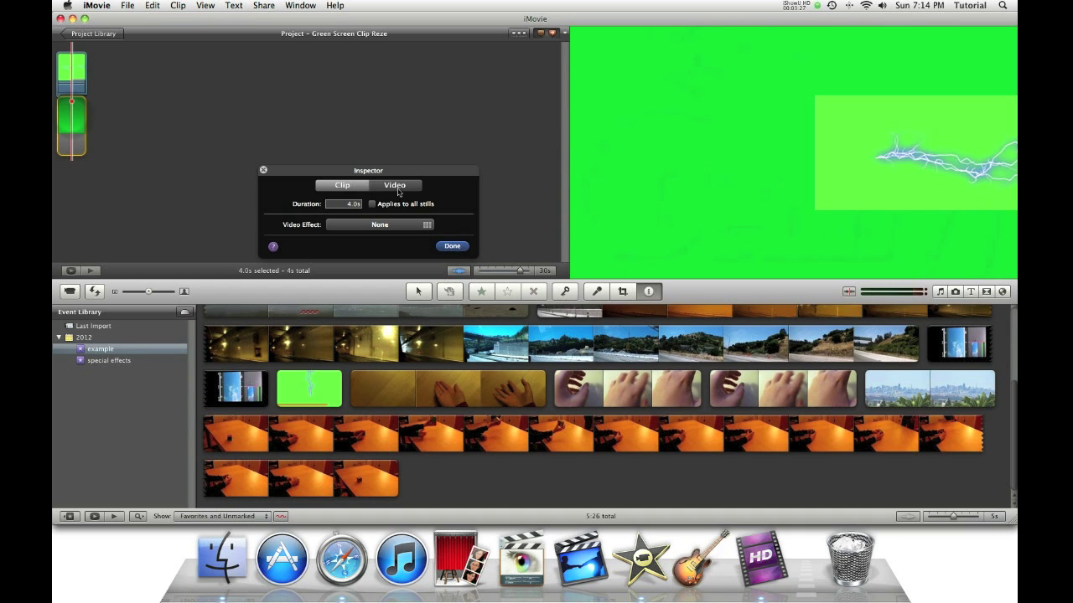
Adjust the lightning clip's video settings: brightness to 15%, exposure tried at 71% then 99%.
click(398, 186)
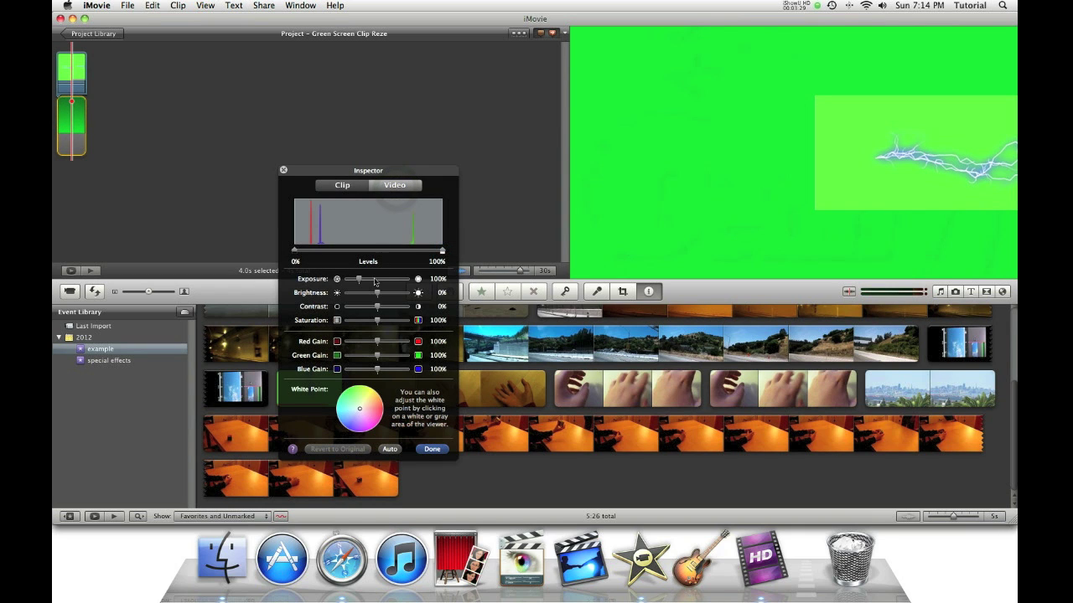
drag(378, 296, 391, 295)
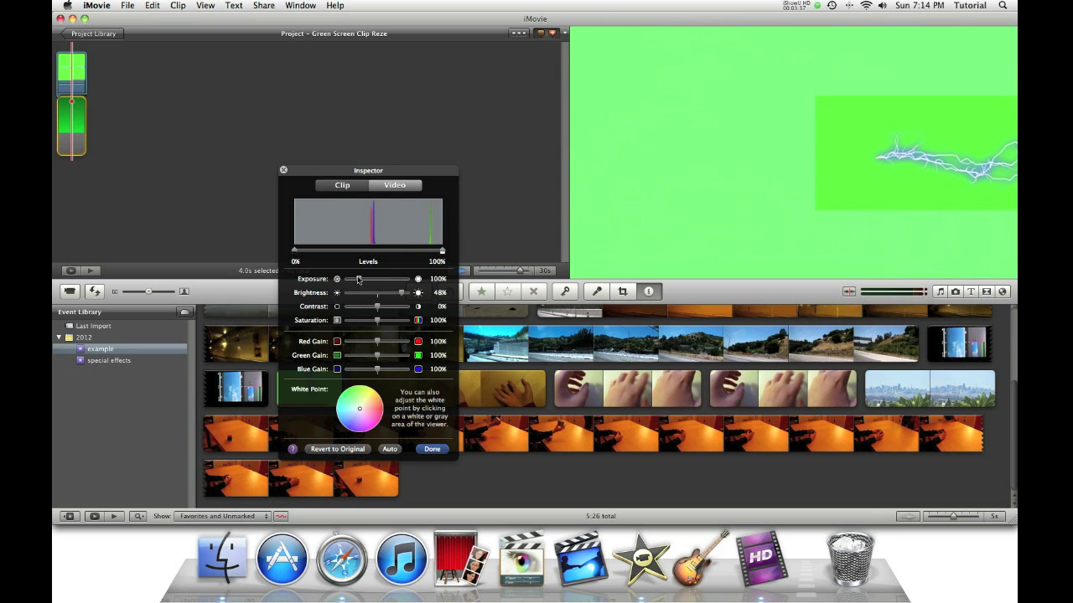
drag(358, 280, 413, 297)
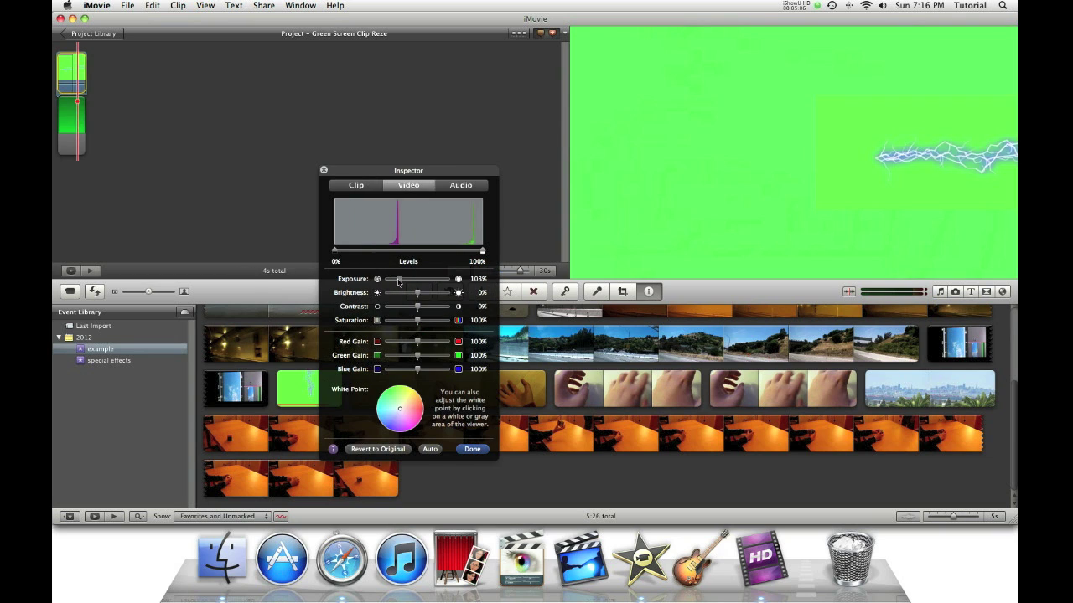
drag(397, 283, 399, 283)
Revert the background clip to original colours and lower the lightning exposure to 78%.
click(73, 108)
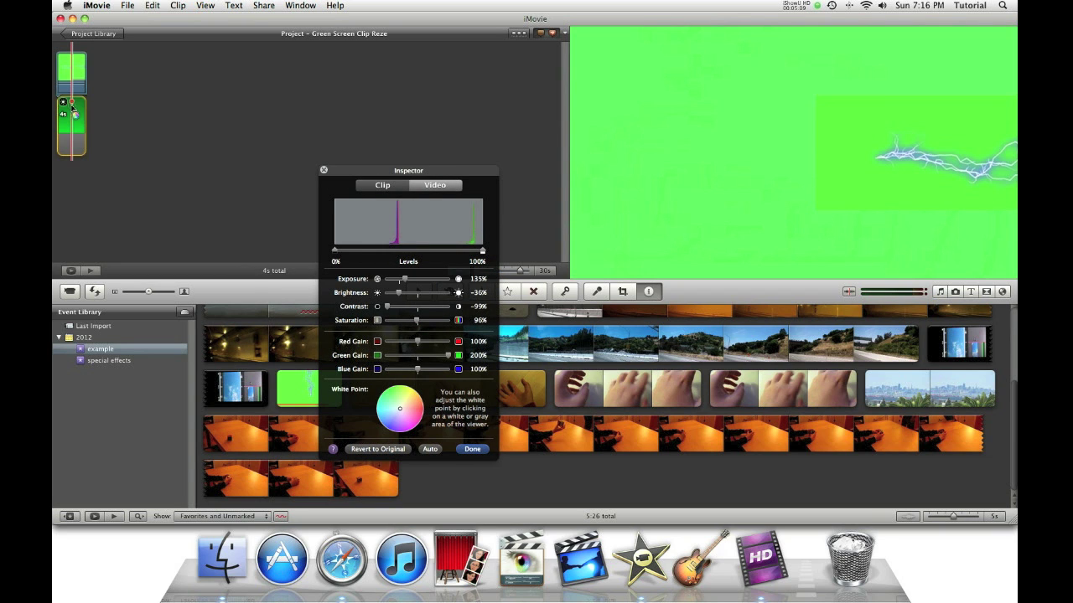
click(367, 453)
click(65, 64)
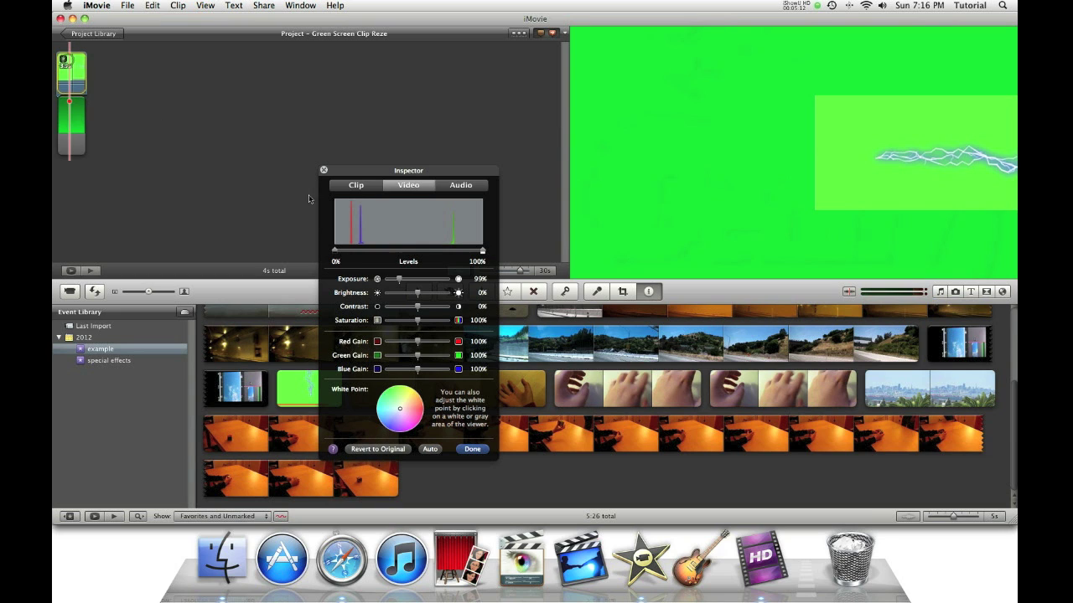
drag(399, 283, 394, 283)
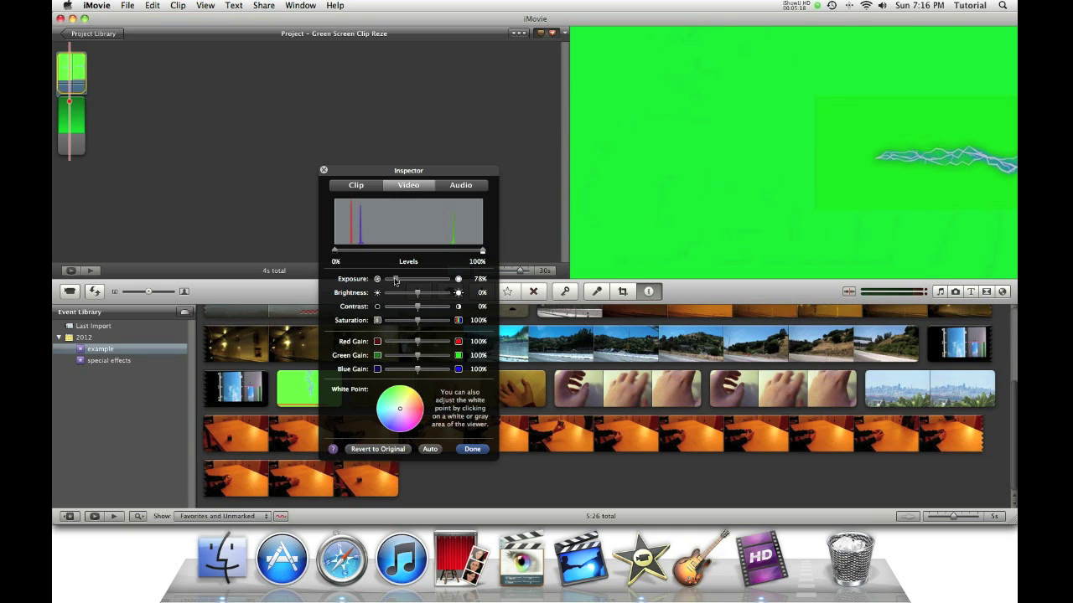
click(472, 449)
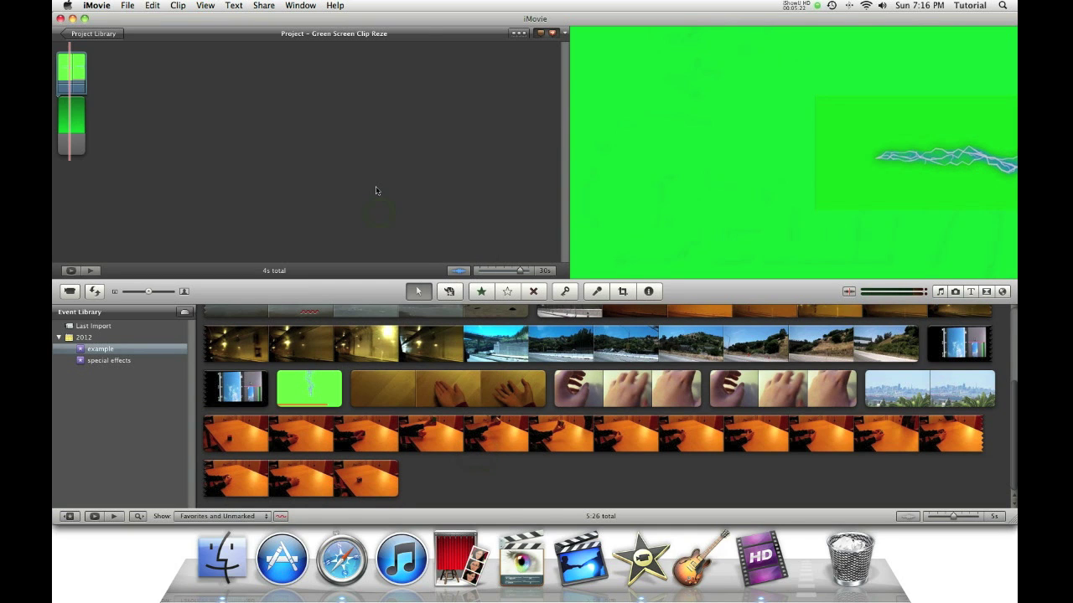
Export 'Green Screen Clip Reze' to the Desktop as a 1280×720 HD 720p movie.
mouse_move(63, 62)
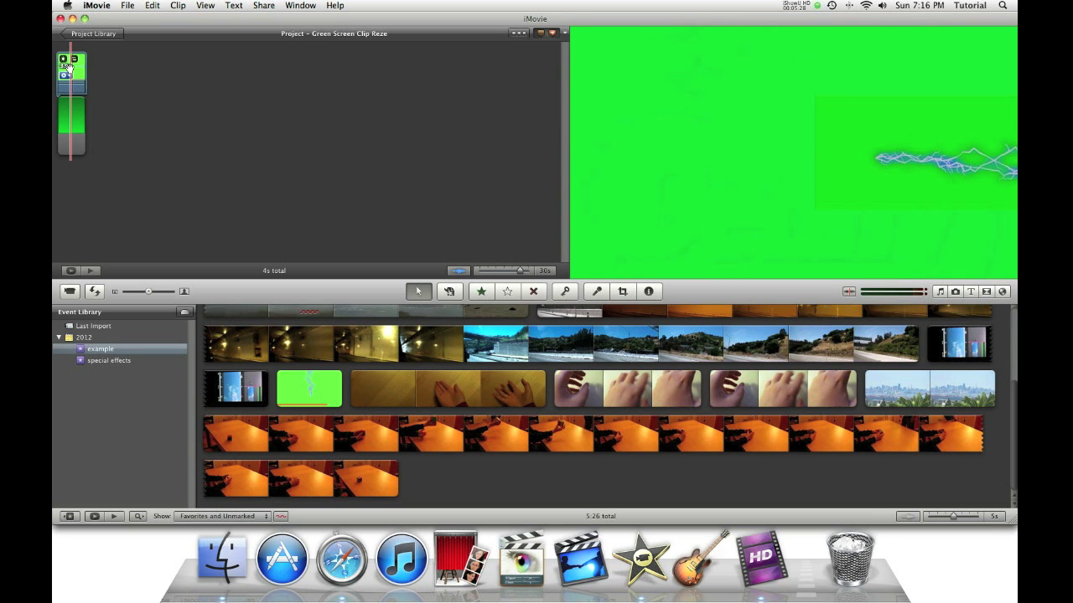
click(282, 5)
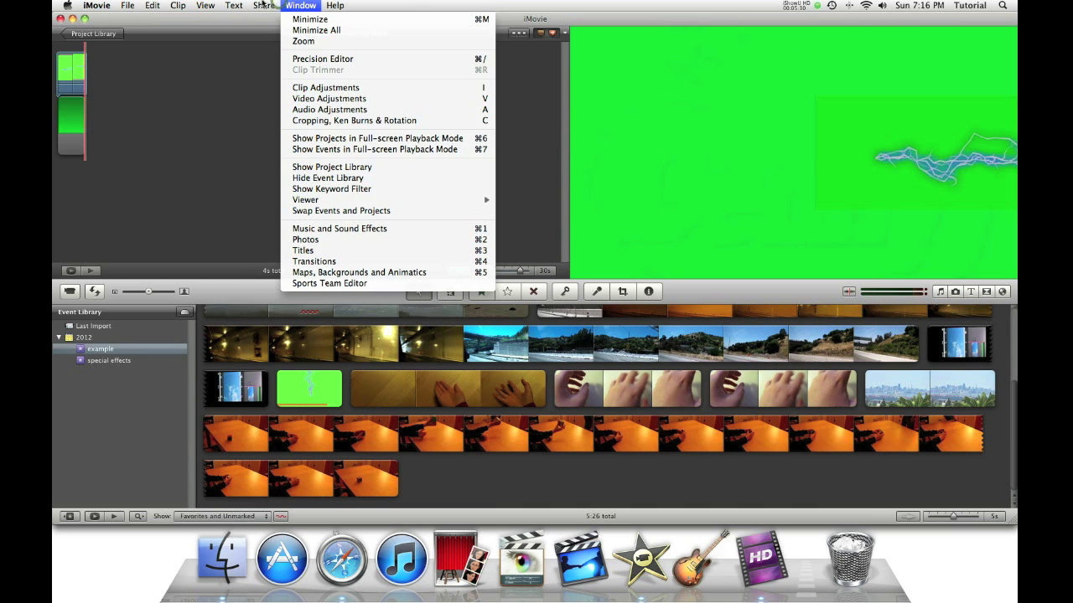
click(263, 4)
click(300, 133)
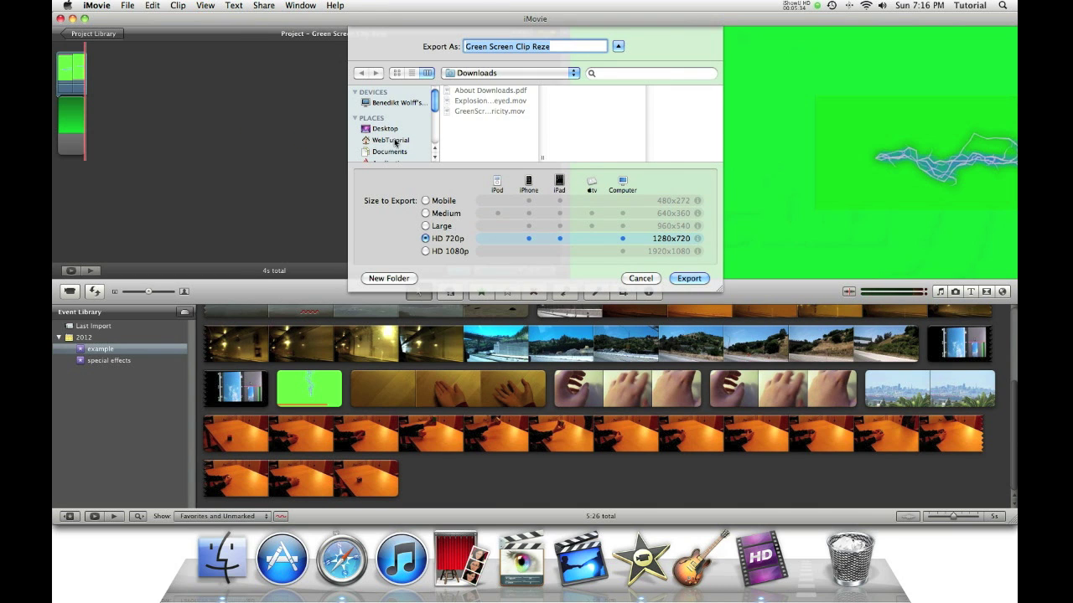
click(387, 128)
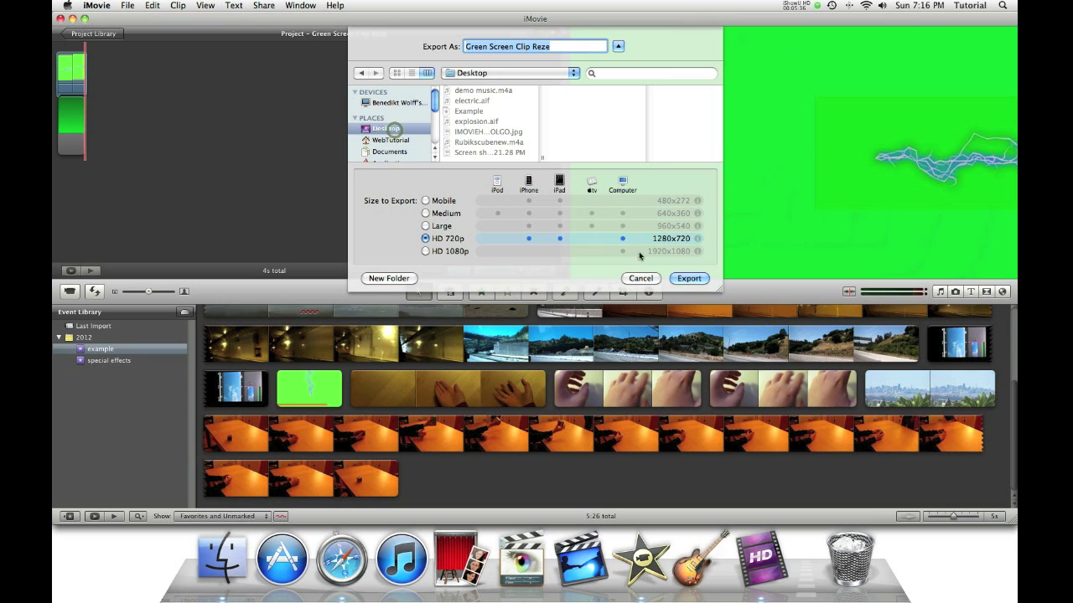
click(425, 252)
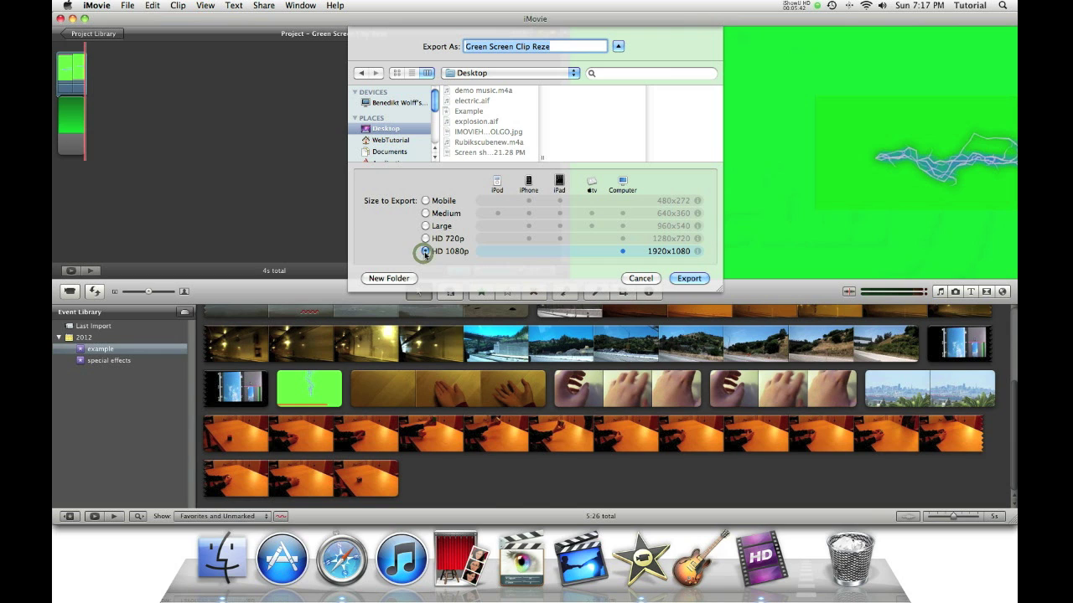
click(425, 239)
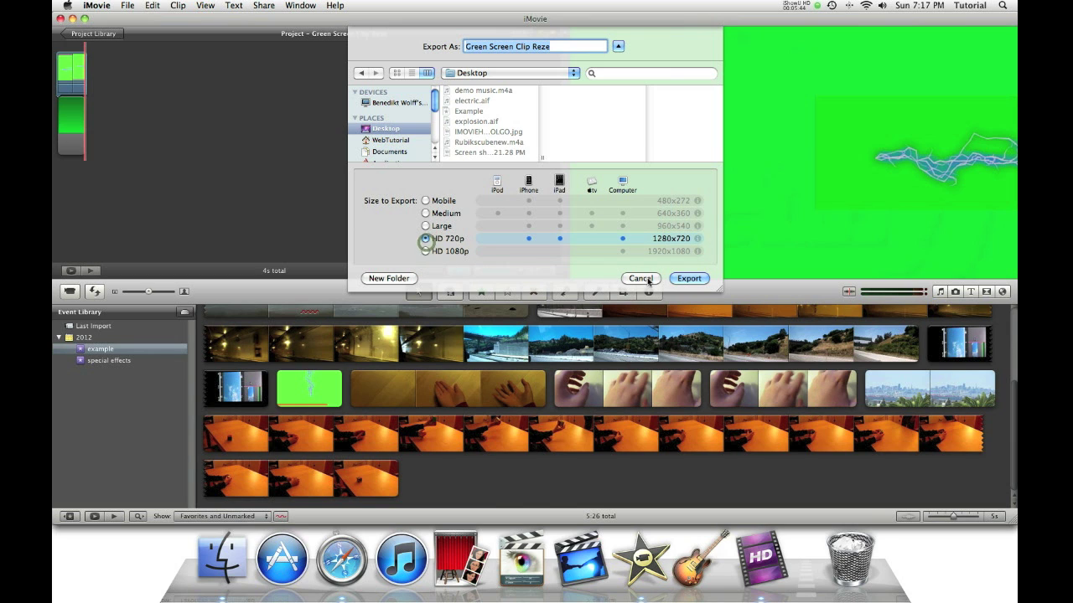
click(692, 280)
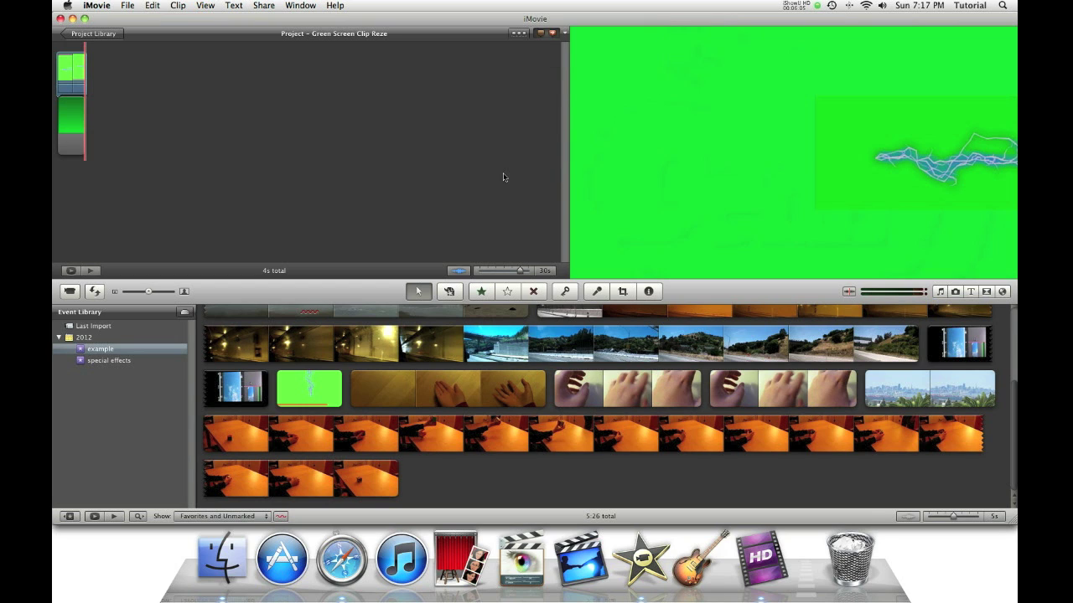
Delete the existing background clip from the project and accept the modified-project warning.
click(68, 119)
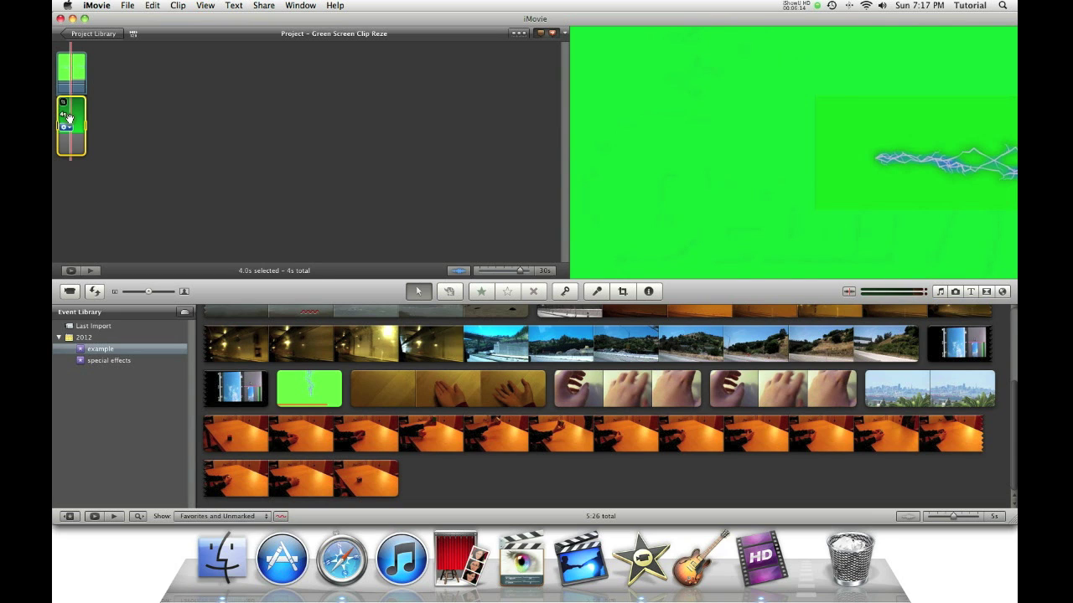
key(super+BackSpace)
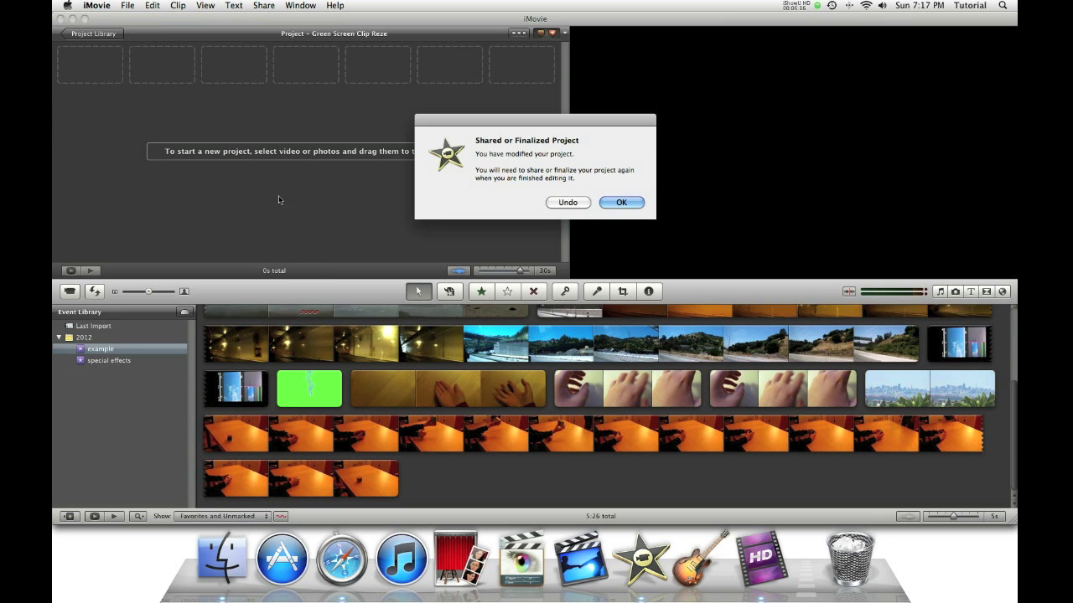
click(620, 203)
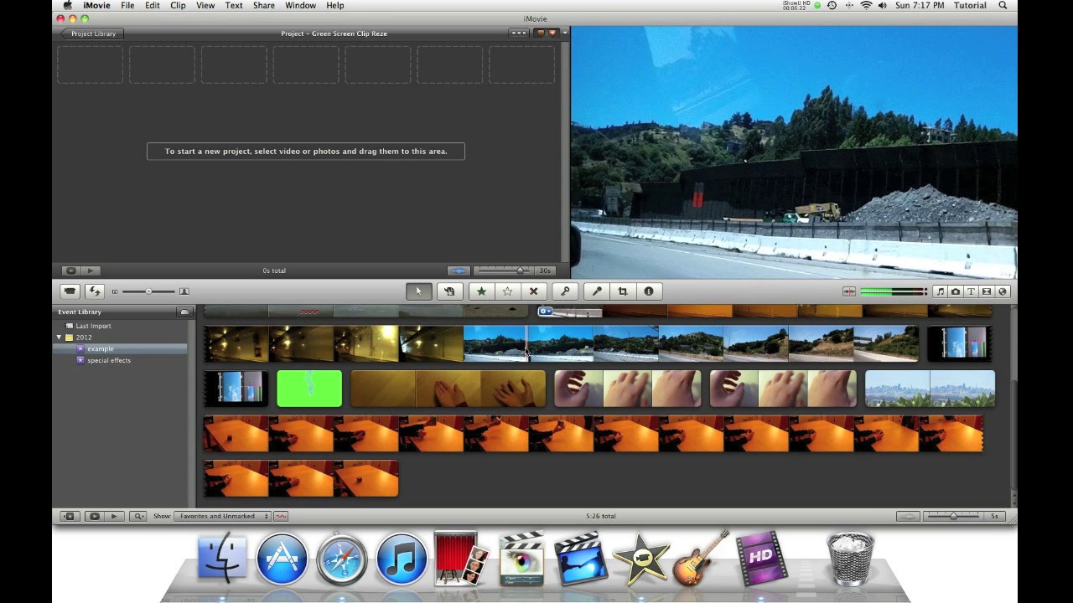
Preview the highway clip, then drag a 2.2-second span of the iPod clip into the empty project.
key(space)
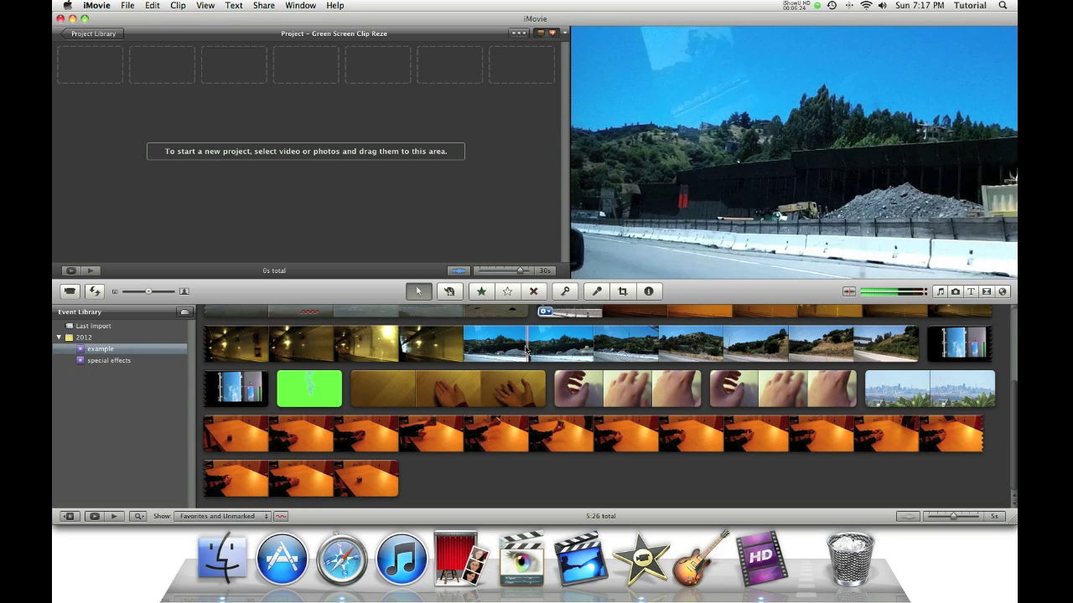
drag(527, 350, 557, 350)
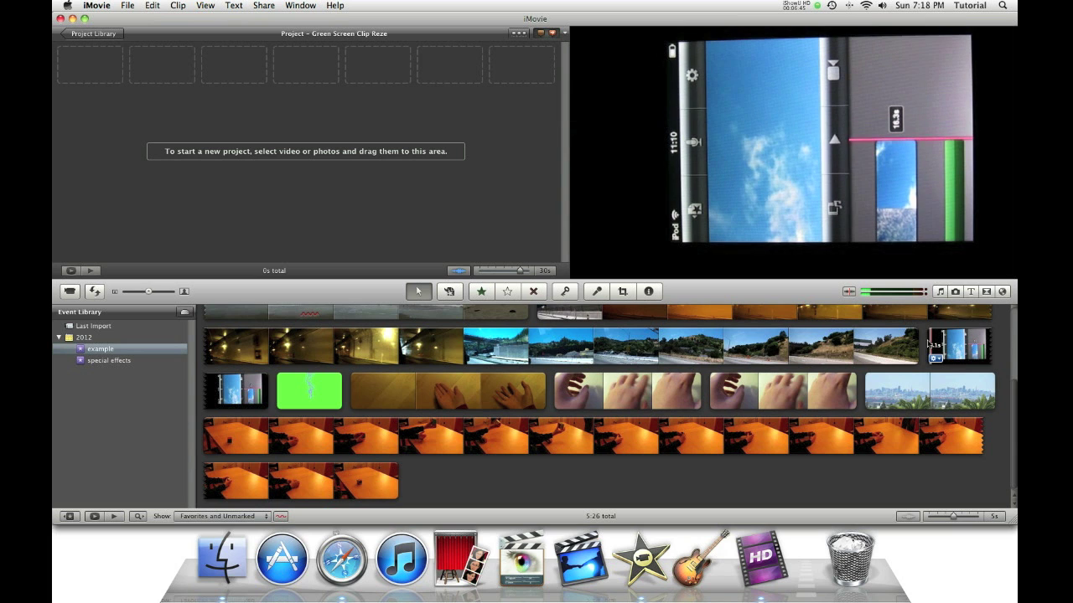
drag(927, 344, 196, 96)
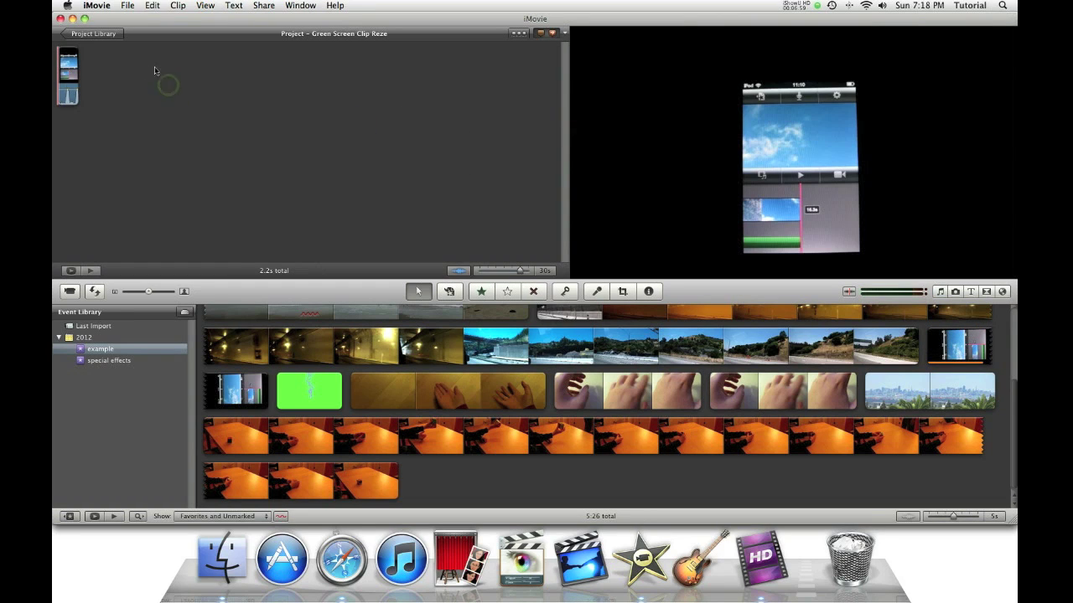
Import Green Screen Clip Reze.mov into the special effects event and select the new clip.
click(130, 5)
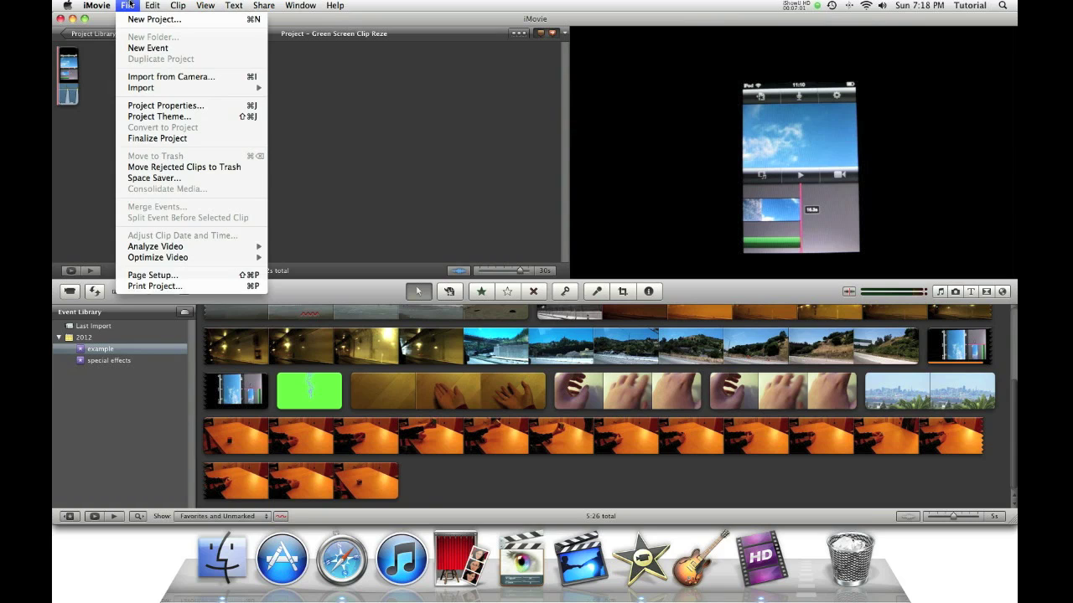
mouse_move(159, 87)
click(287, 92)
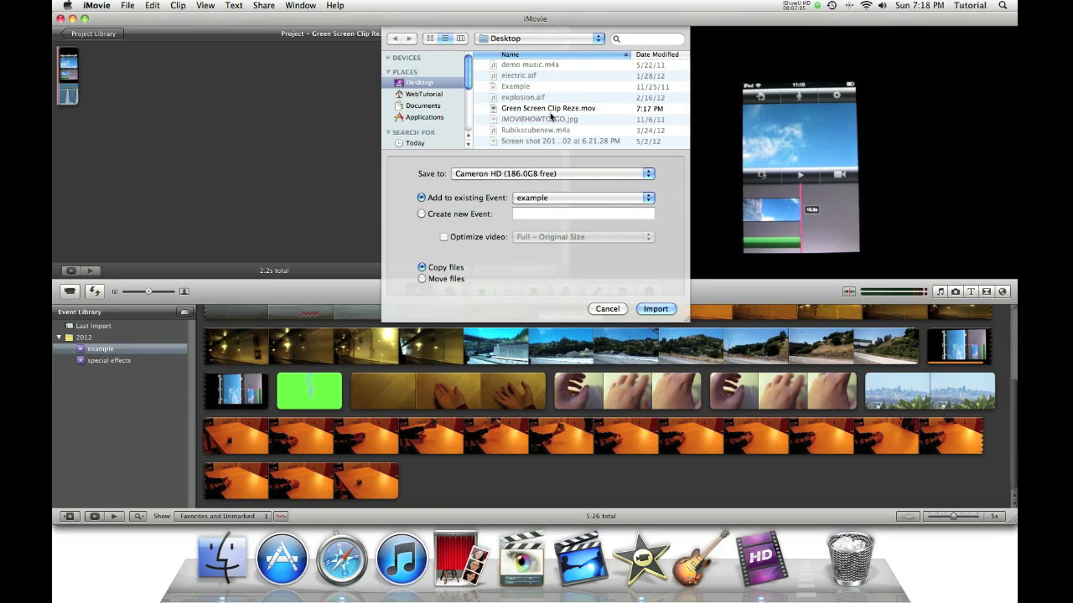
click(549, 111)
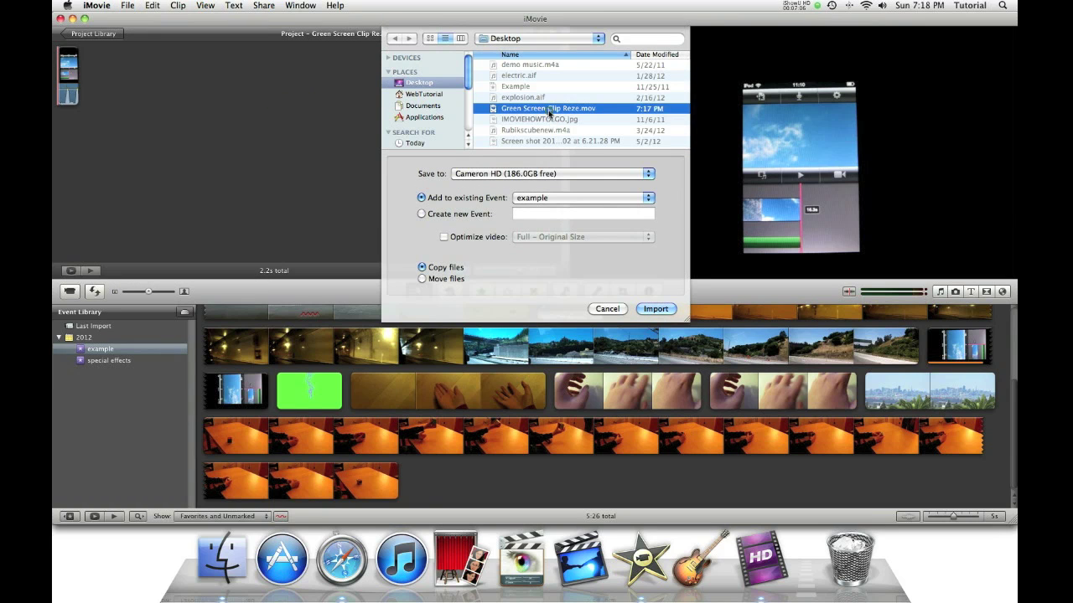
click(566, 201)
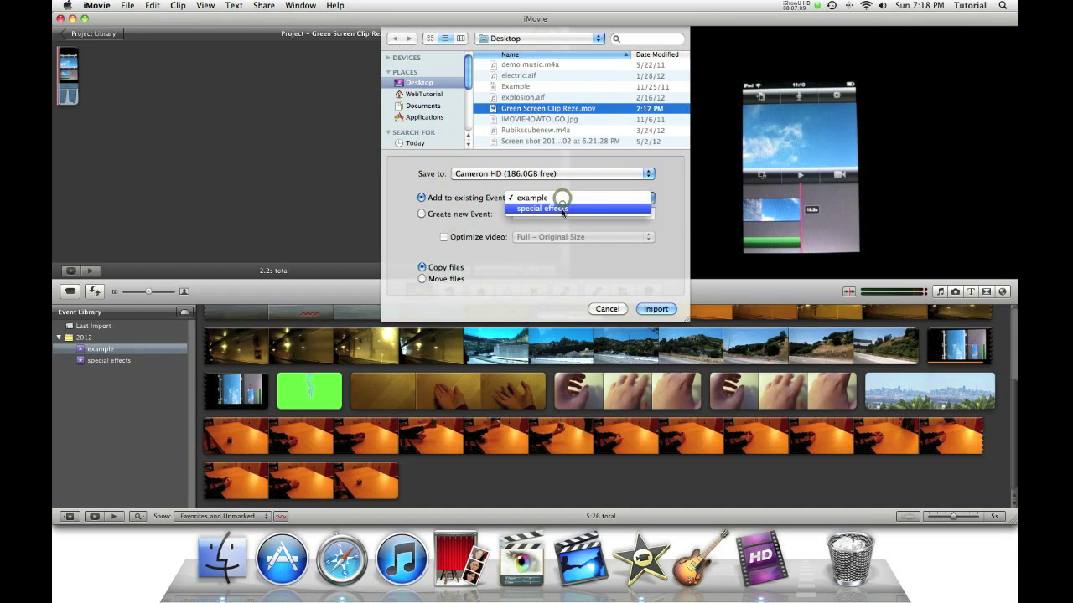
click(563, 208)
click(660, 308)
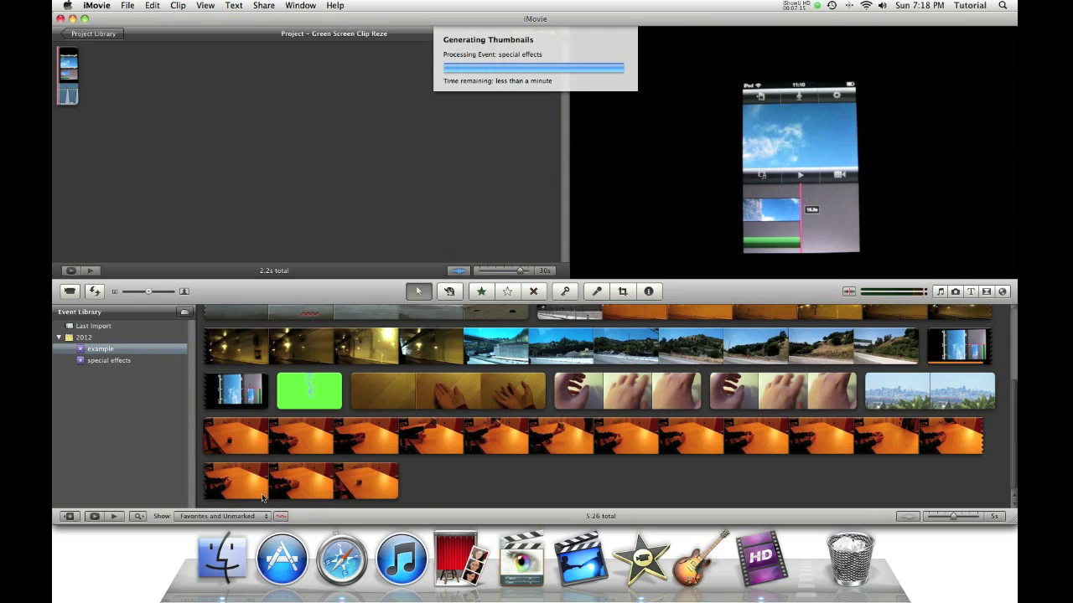
click(587, 341)
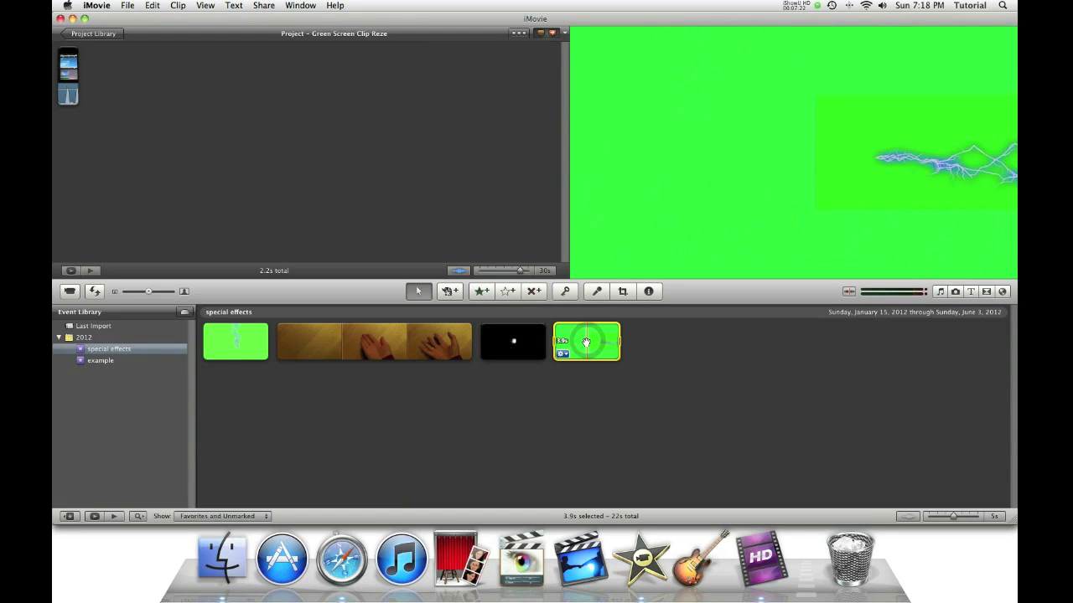
Drop the green lightning clip onto the iPod clip as a Green Screen overlay and view the composite.
drag(586, 341, 61, 78)
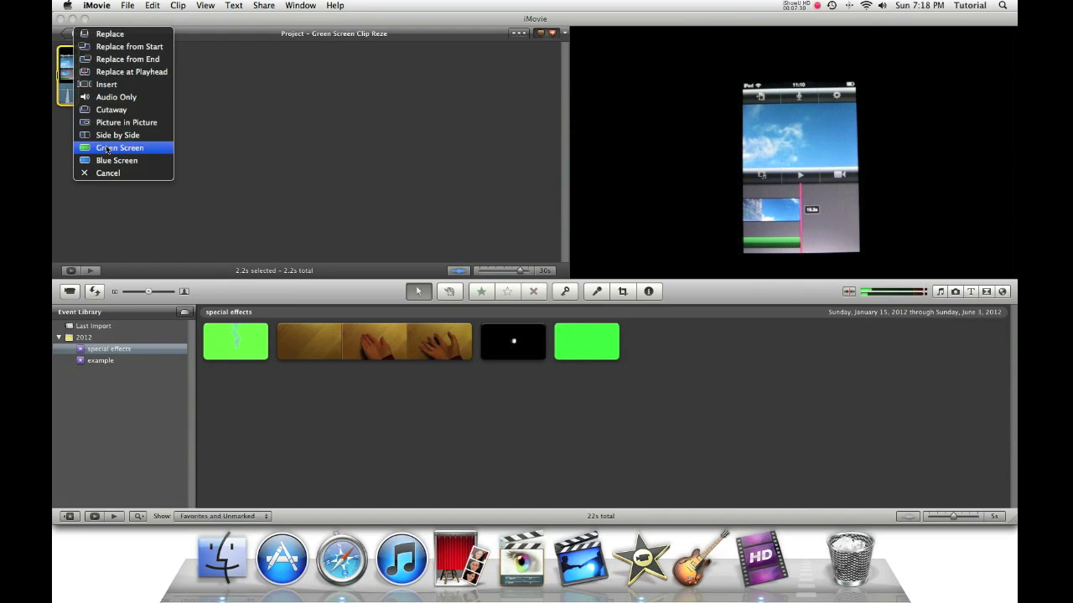
click(106, 149)
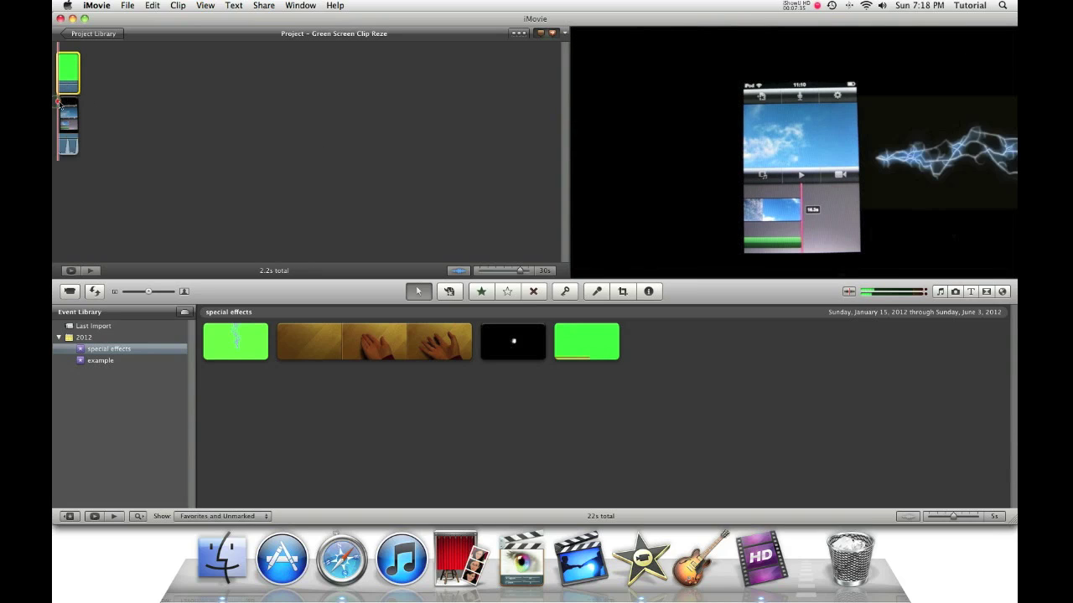
click(140, 120)
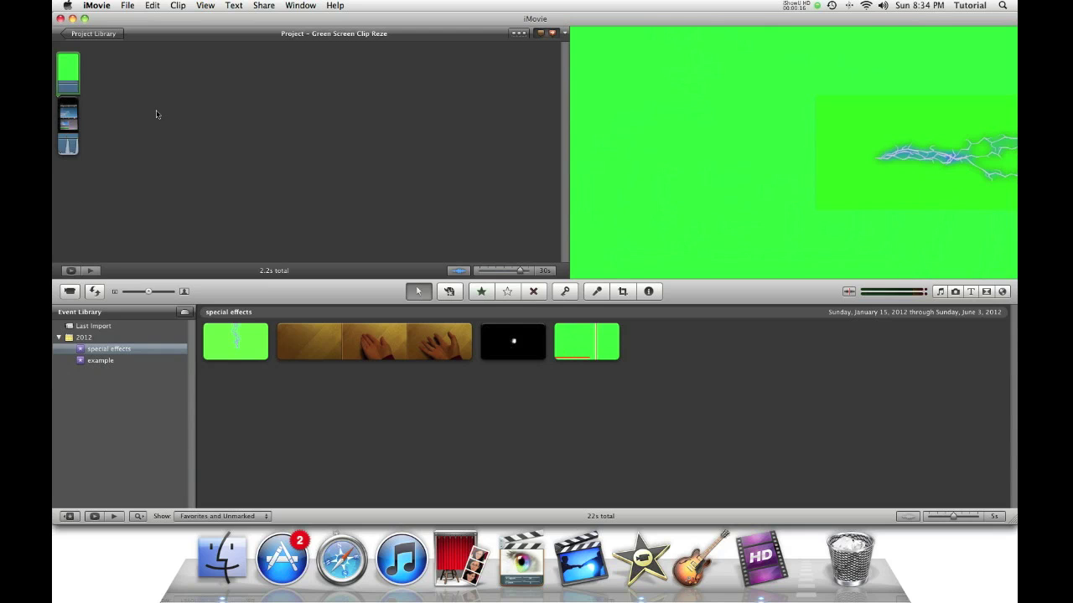
Remove the green screen lightning clip from the project.
click(65, 64)
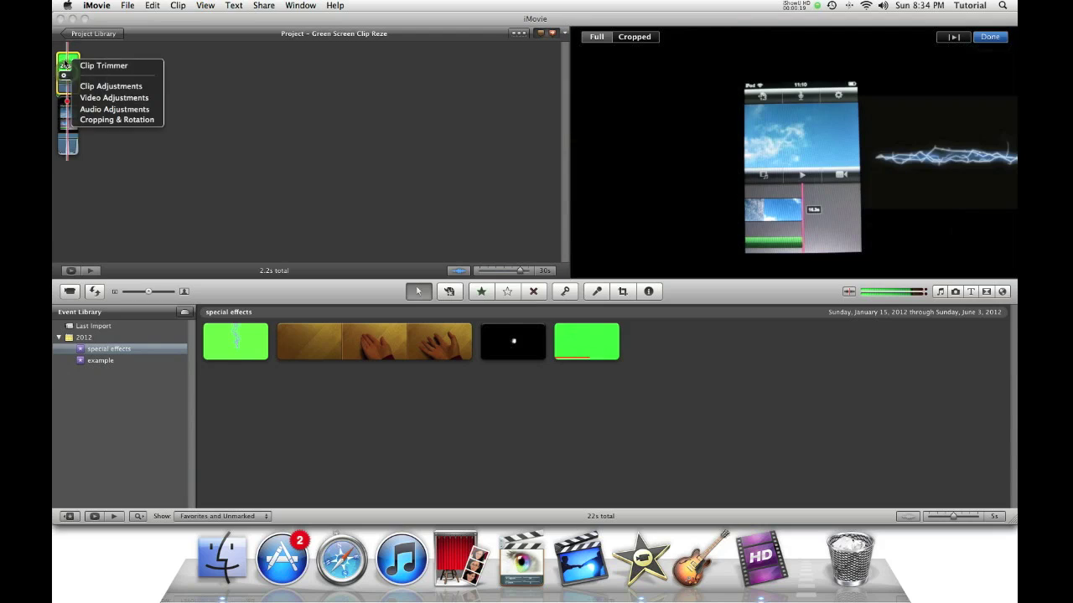
key(Escape)
key(Delete)
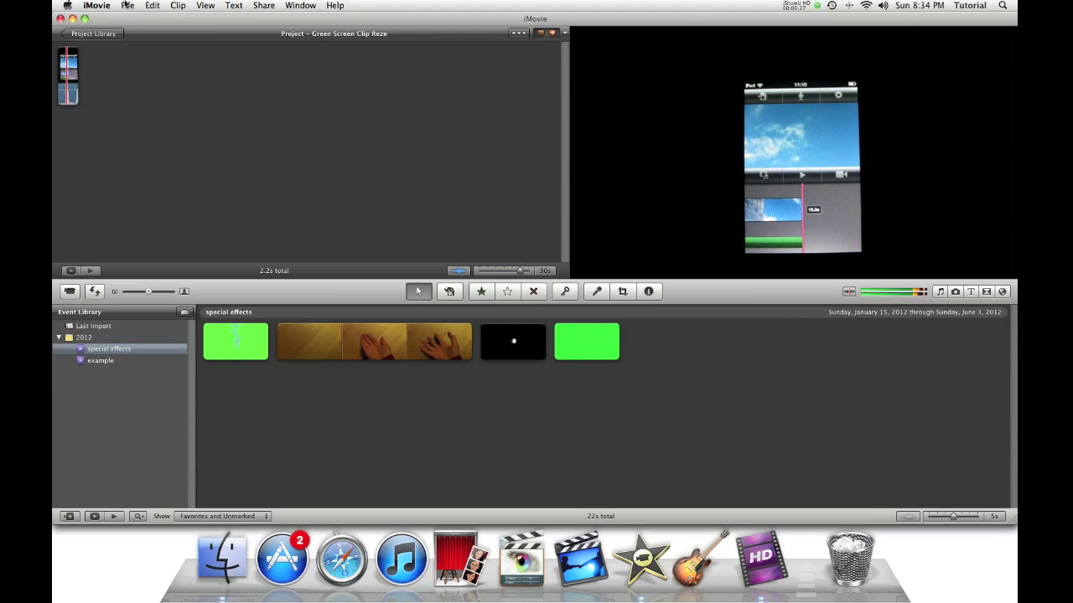
Import ElectricityPreKeyed.mov from the Downloads folder via File > Import > Movies.
click(126, 6)
mouse_move(242, 89)
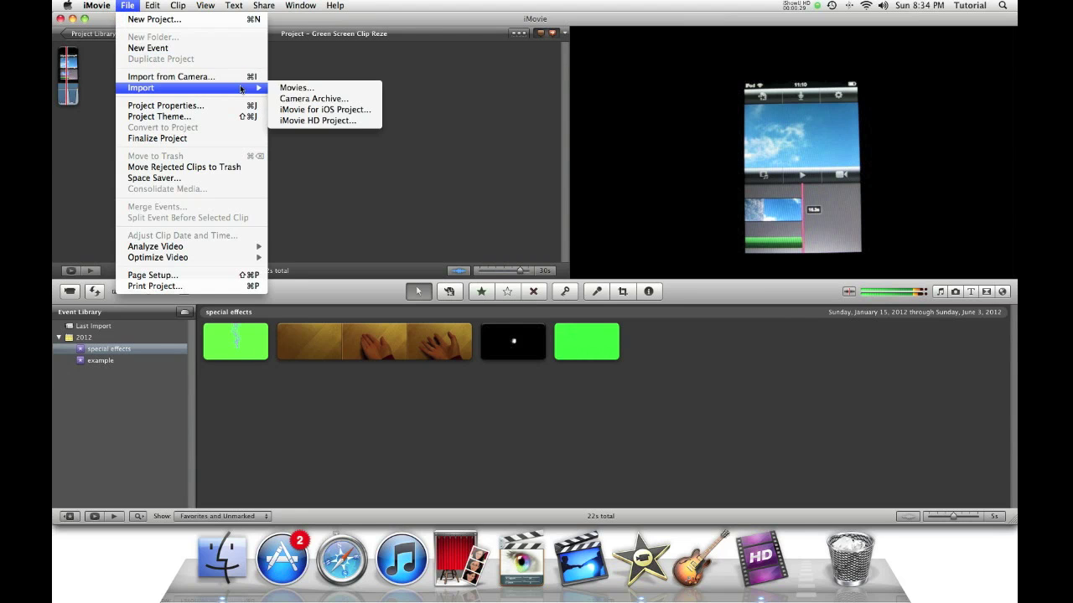
click(296, 87)
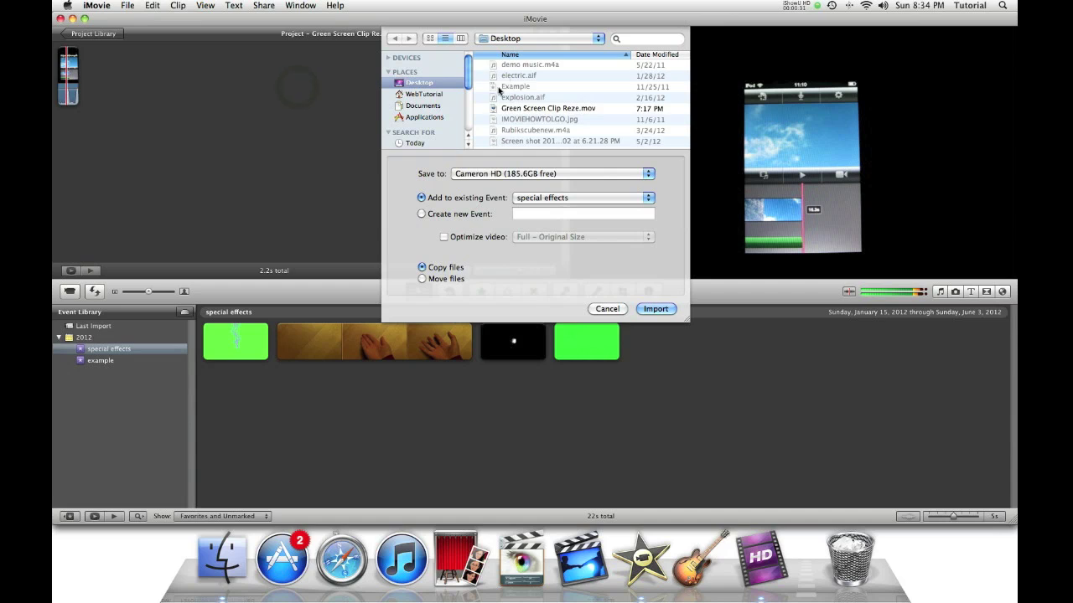
click(423, 106)
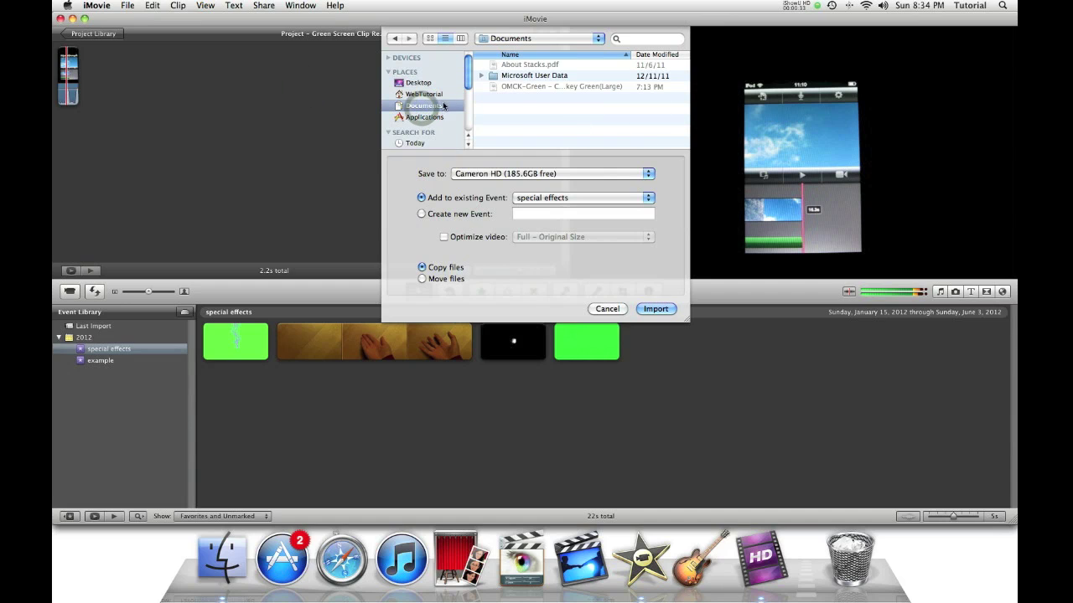
click(423, 94)
double_click(522, 86)
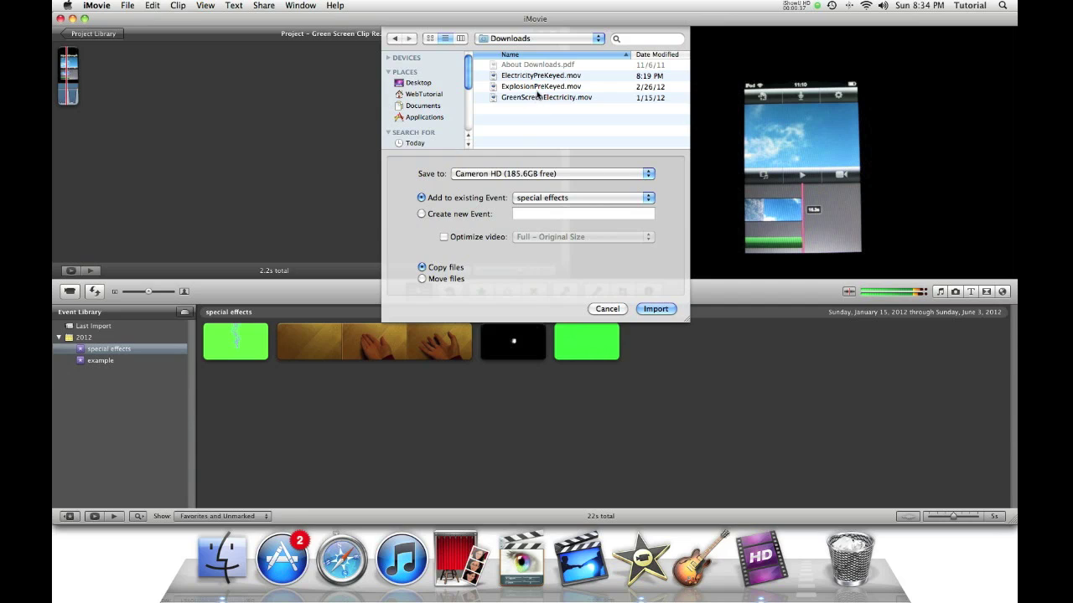
double_click(538, 76)
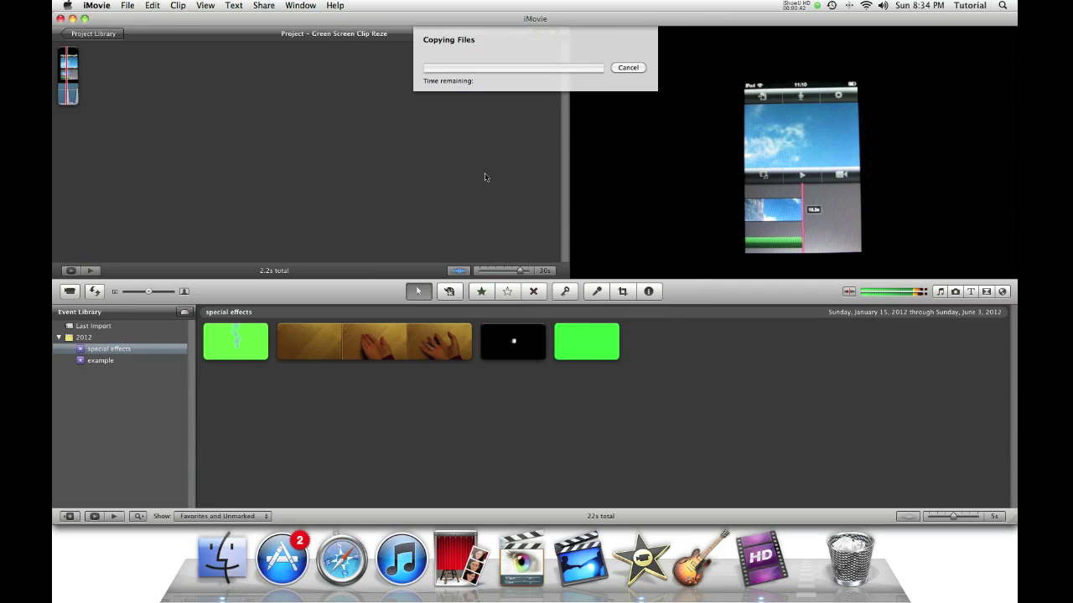
Overlay the pre-keyed lightning clip on the iPod clip as Picture in Picture and move it down.
click(659, 344)
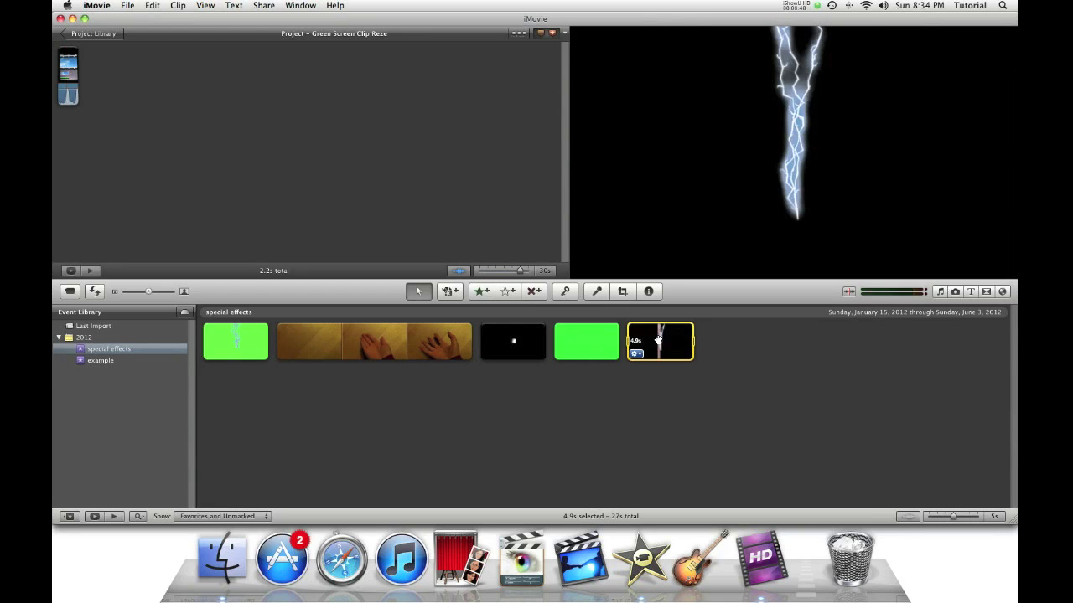
drag(659, 344, 58, 74)
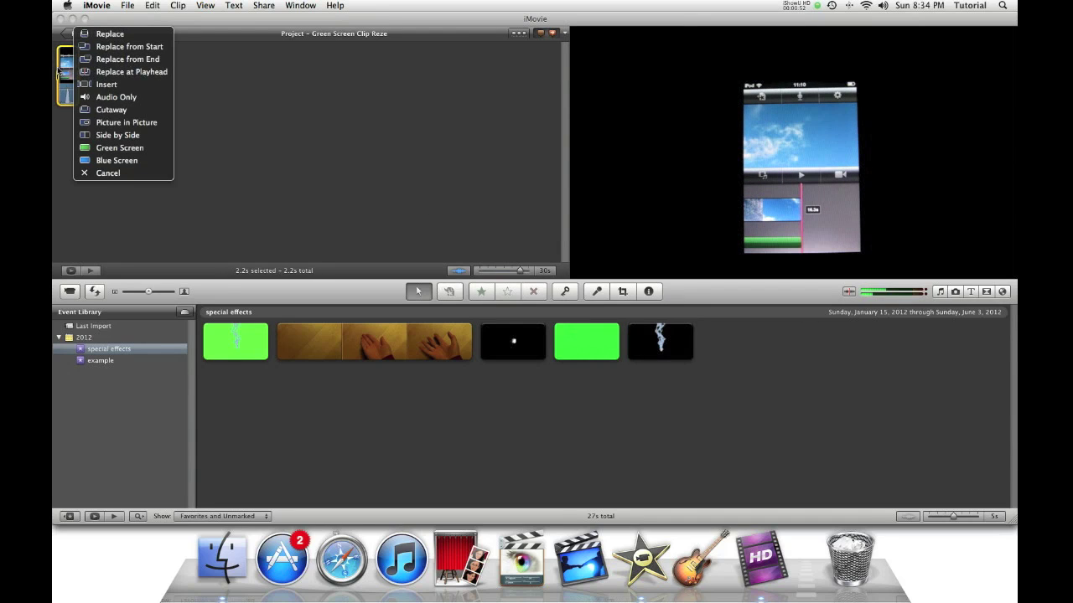
click(102, 126)
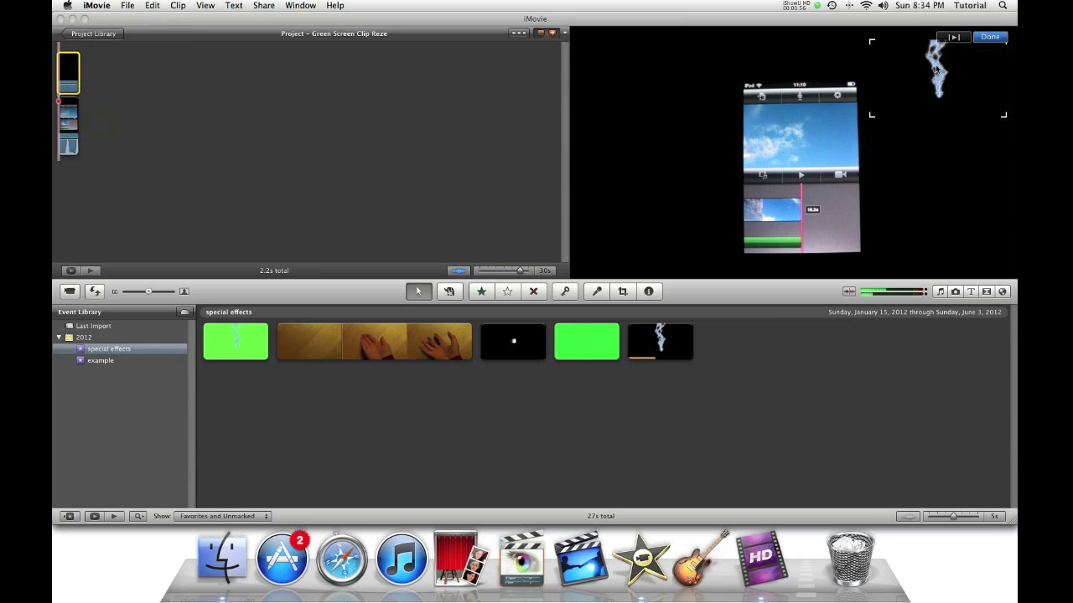
drag(914, 87, 934, 178)
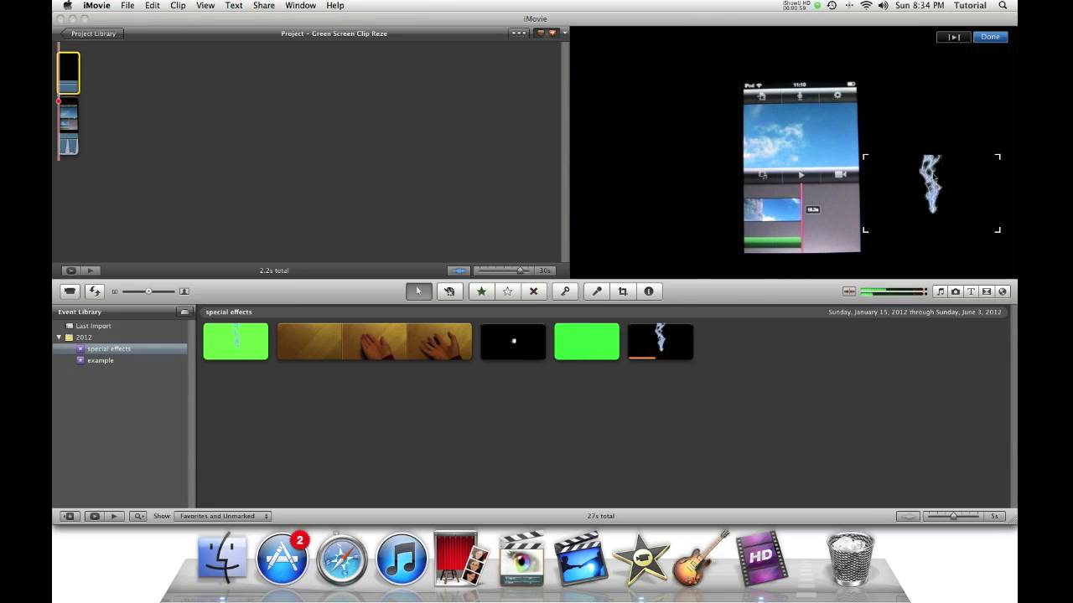
Rotate the lightning inset 90° clockwise, enlarge it and stretch it to the right edge.
click(622, 292)
click(822, 38)
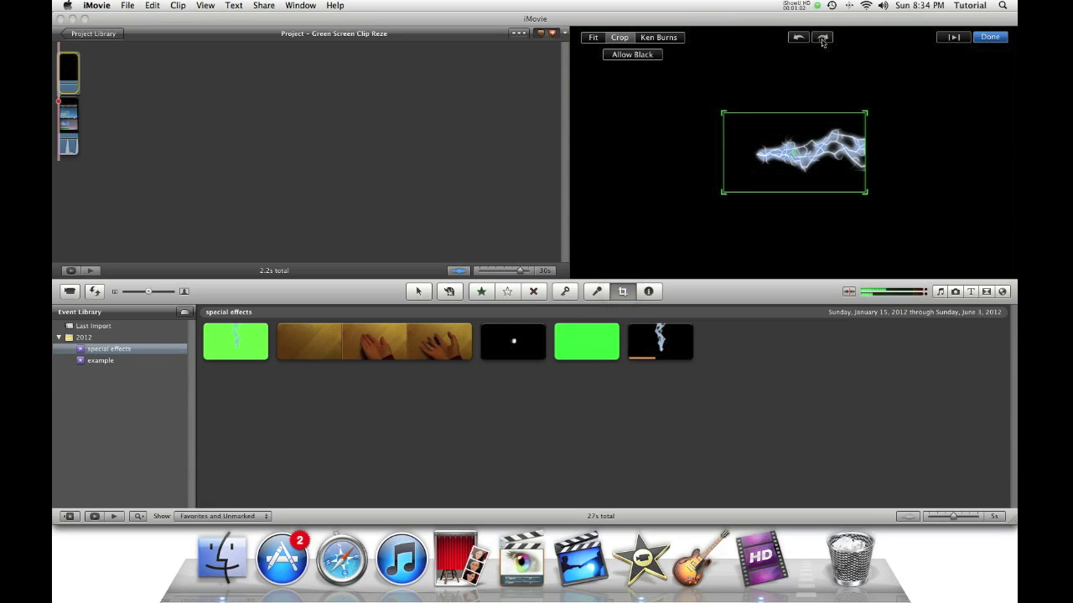
click(987, 37)
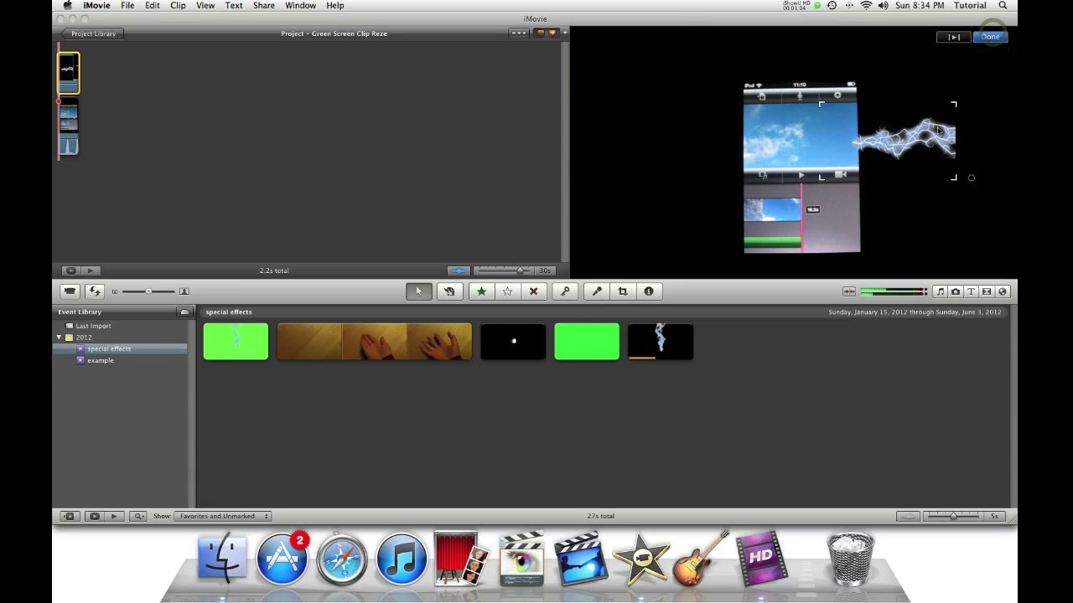
drag(970, 178, 1010, 214)
mouse_move(934, 163)
mouse_down()
mouse_move(934, 132)
mouse_move(935, 184)
mouse_up()
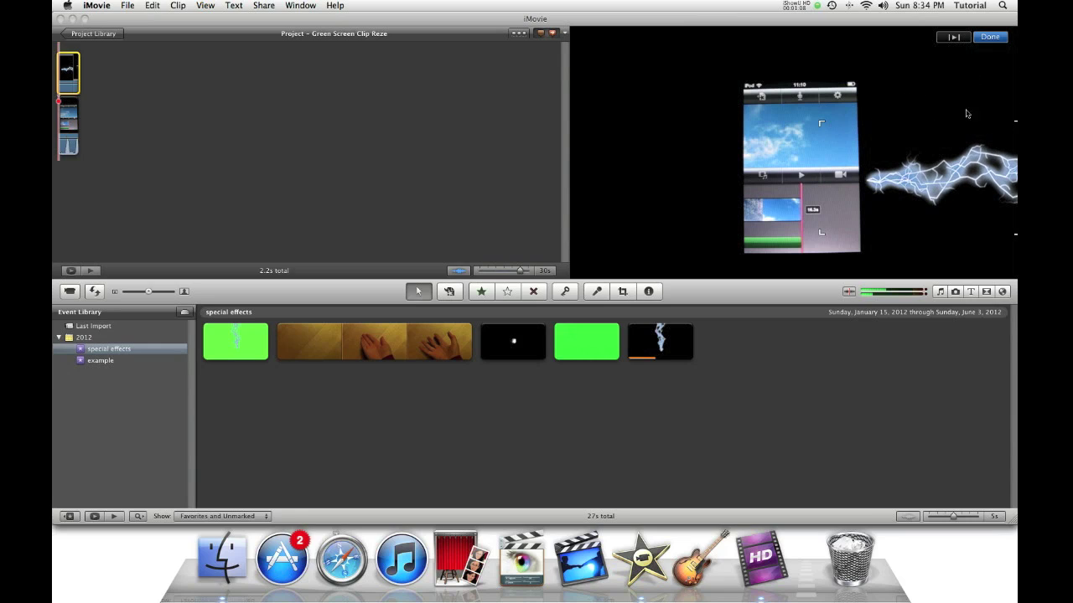
click(987, 36)
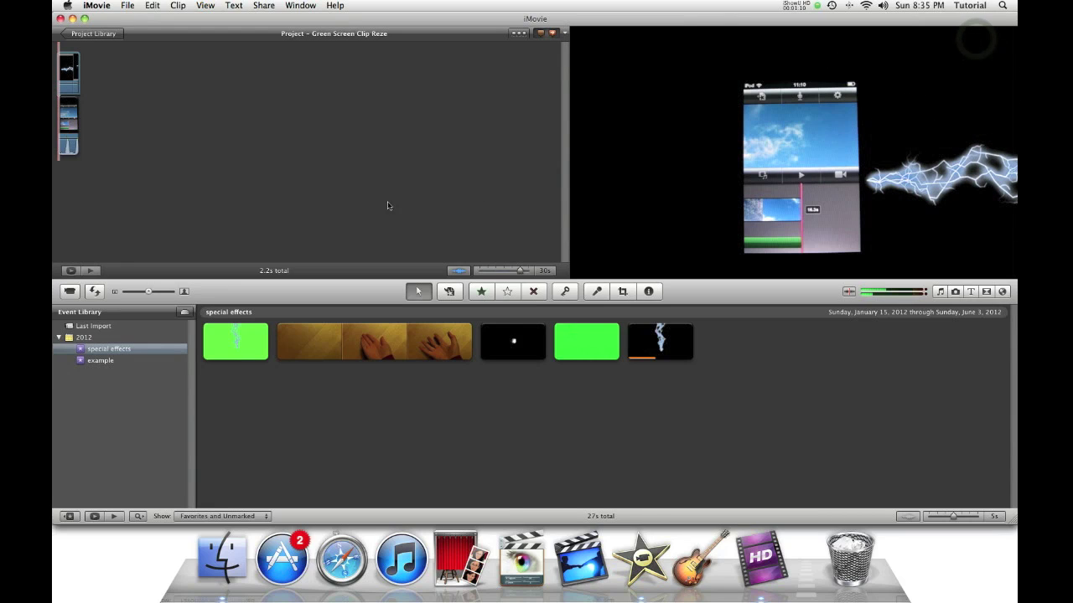
Mute the system sound and play the project to preview the lightning composite.
key(XF86AudioRaiseVolume)
key(XF86AudioMute)
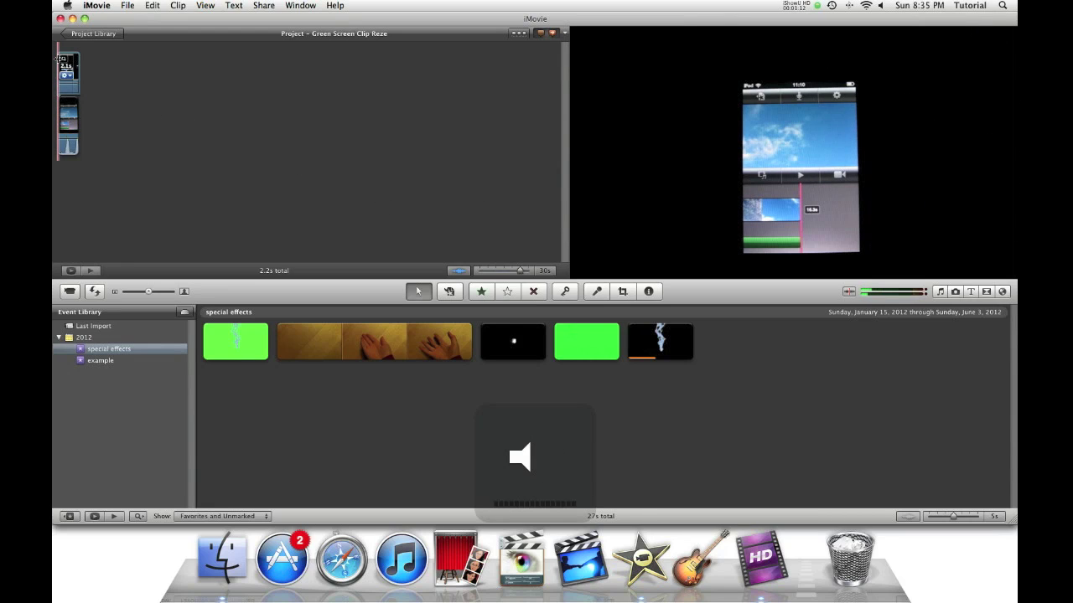
key(space)
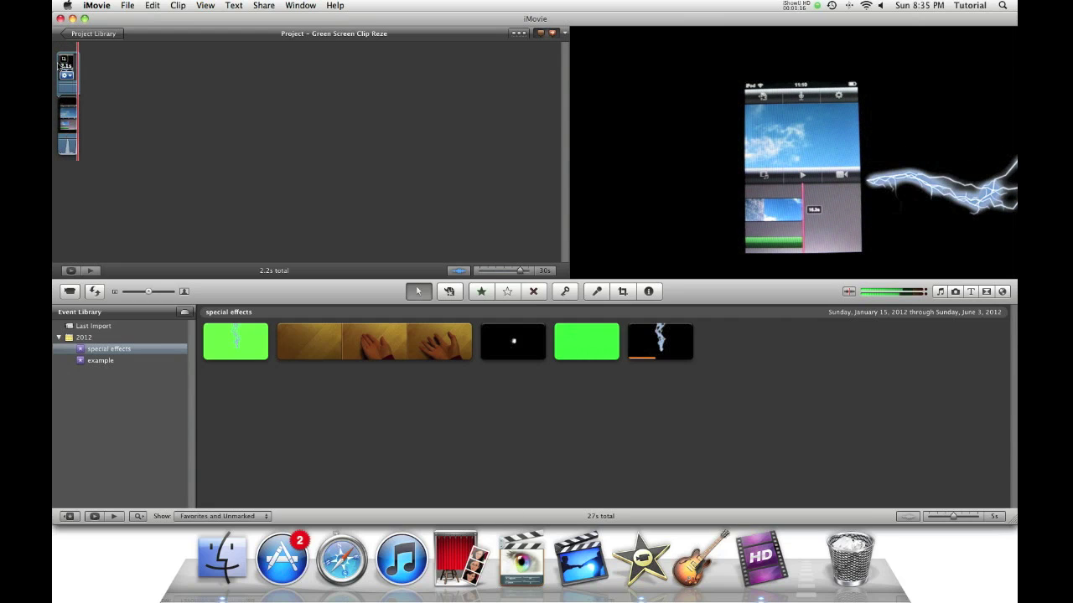
click(781, 9)
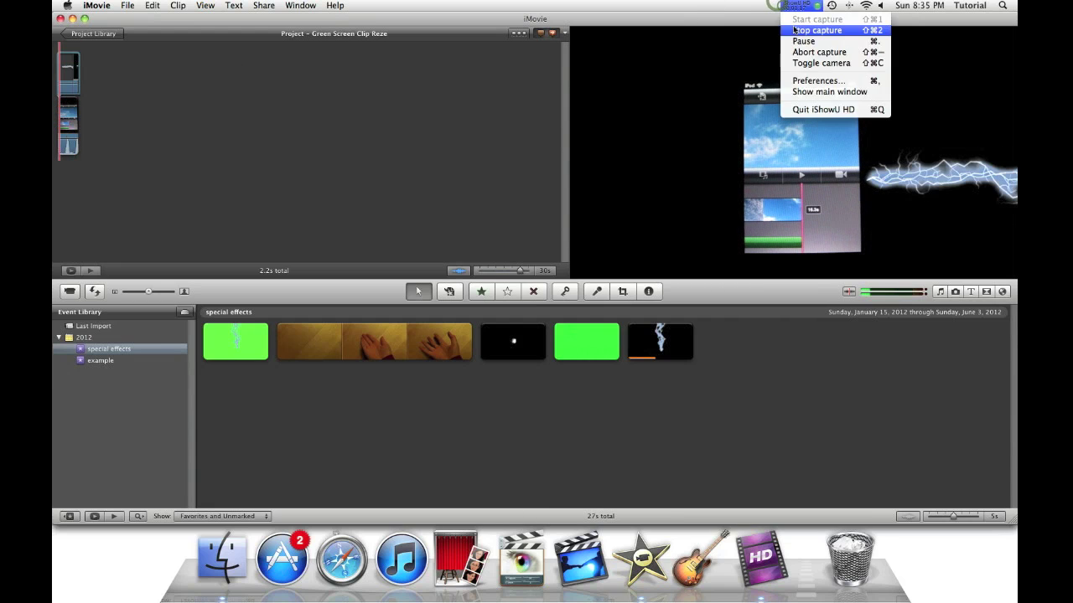
click(796, 31)
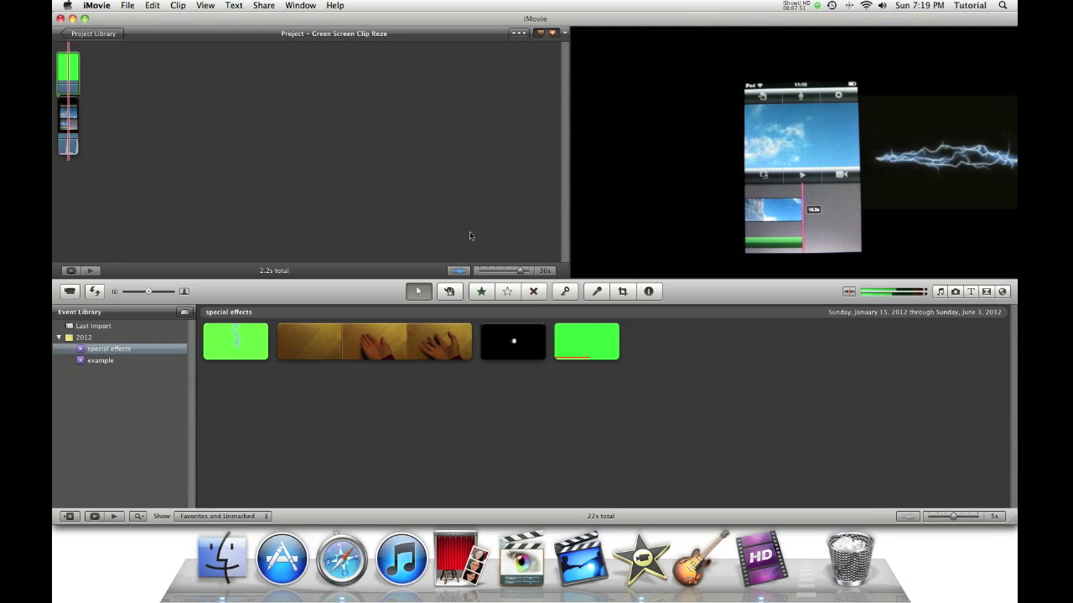